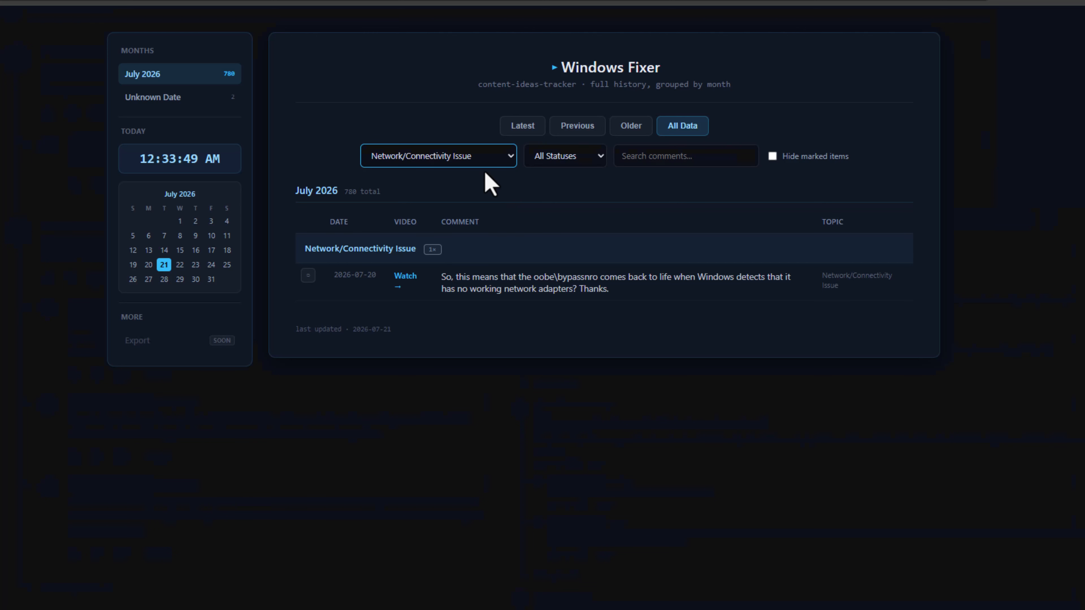
# Filter the comments by the Video Request topic and review the listed requests
pyautogui.click(481, 162)
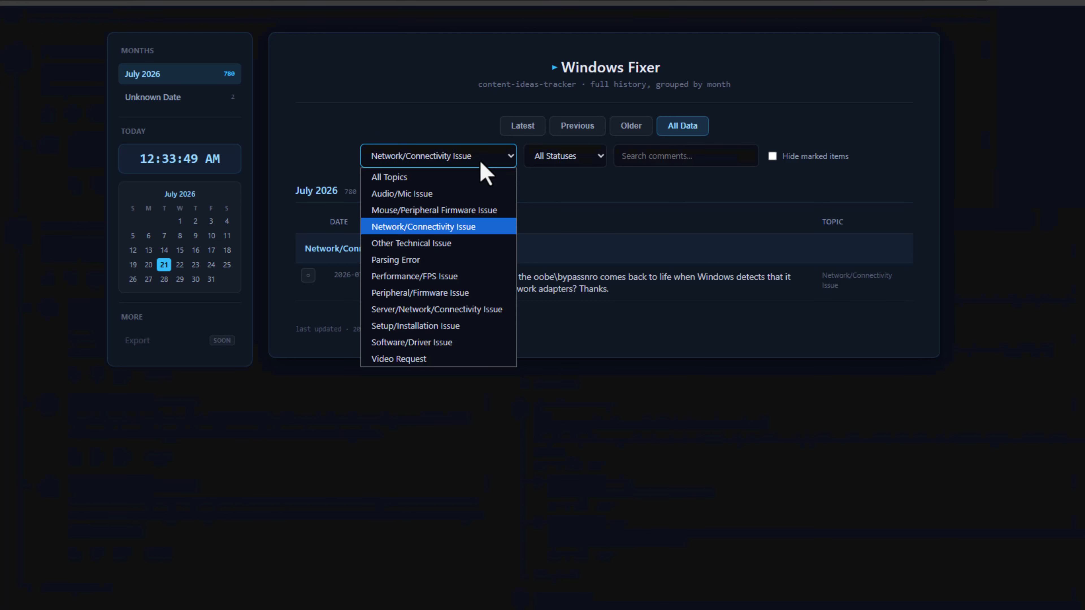
pyautogui.click(451, 359)
pyautogui.scroll(-3, 552, 342)
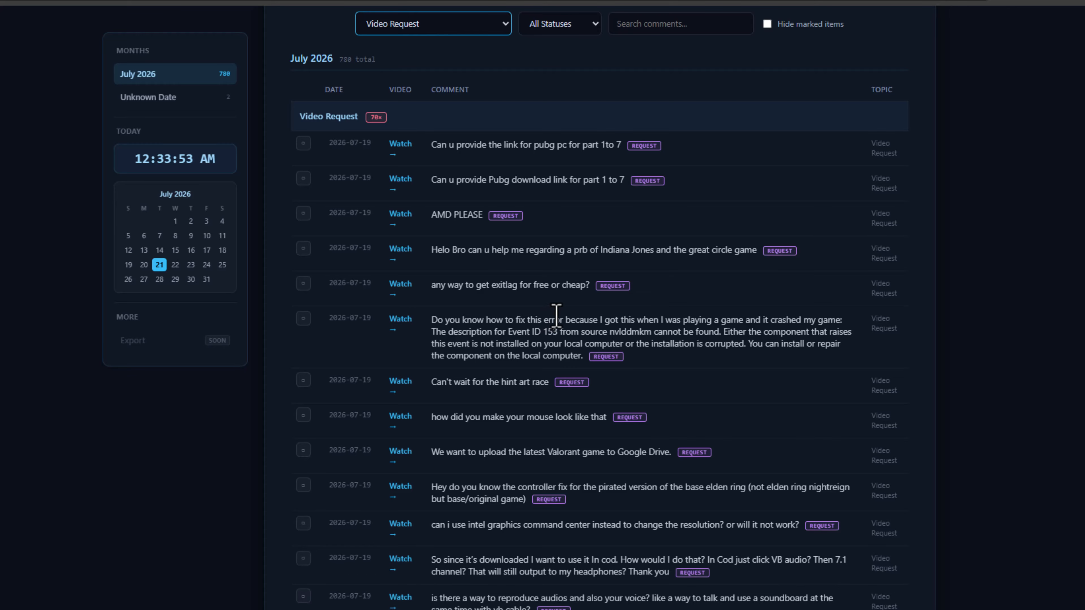
pyautogui.scroll(-7, 727, 356)
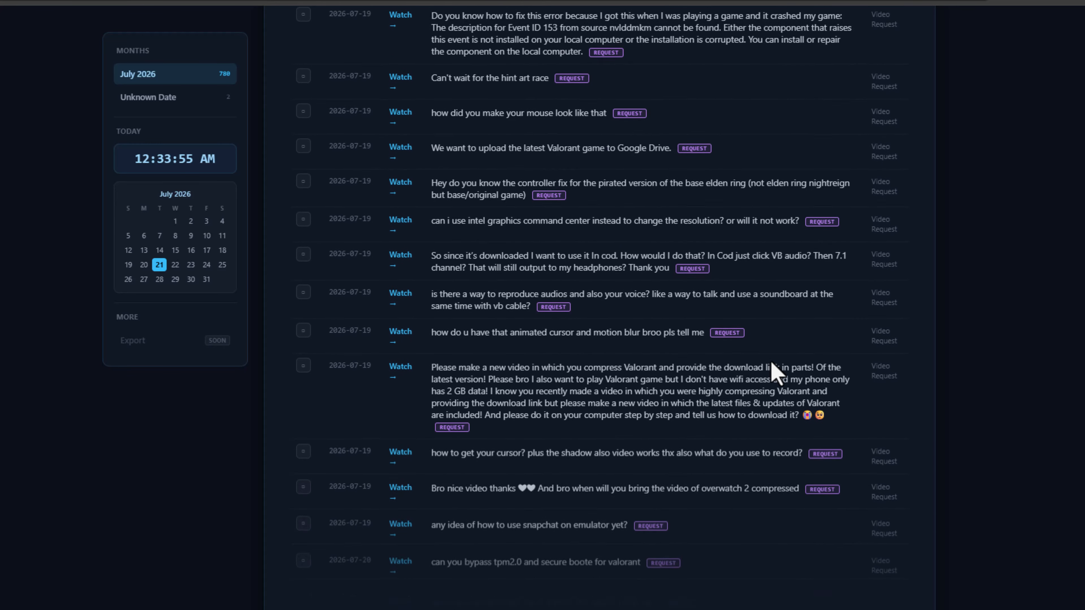
pyautogui.scroll(-17, 774, 372)
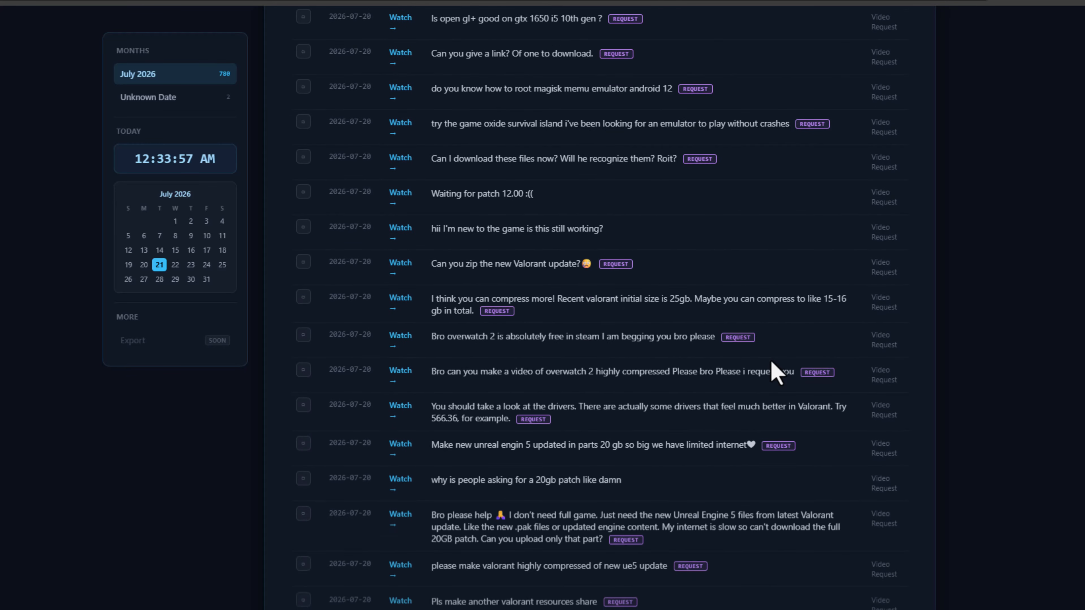
pyautogui.scroll(-18, 771, 362)
pyautogui.scroll(20, 773, 364)
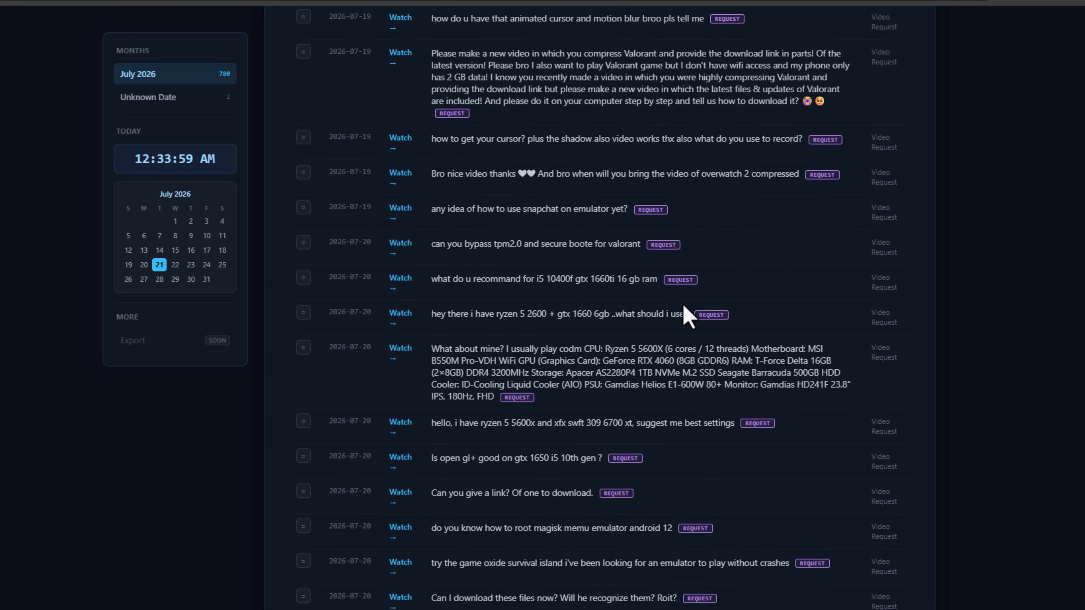
pyautogui.scroll(10, 683, 304)
# Filter the comments to the Solved status across All Topics
pyautogui.click(588, 164)
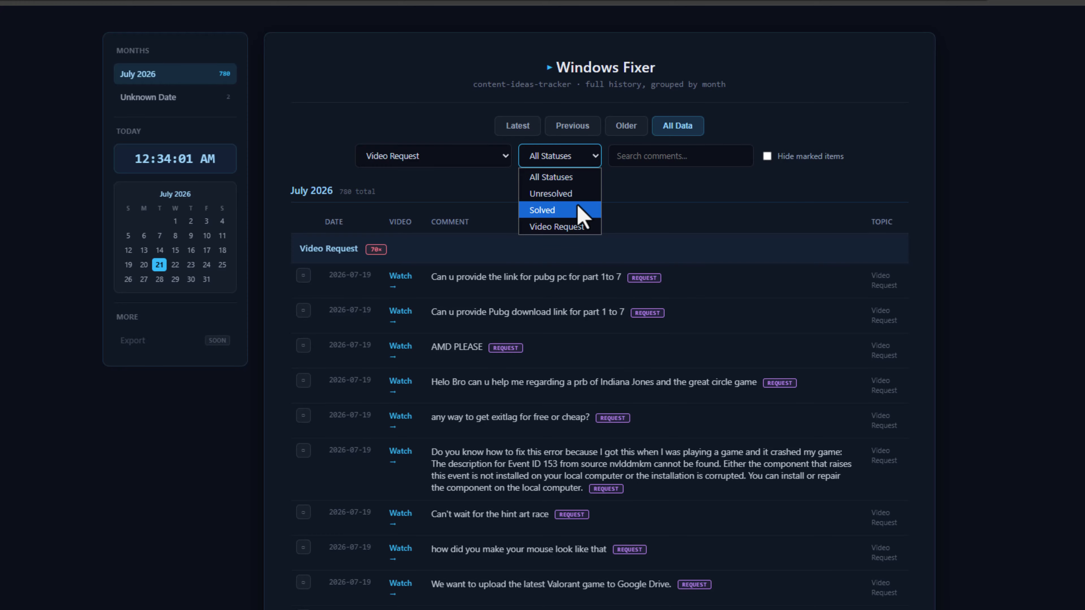
pyautogui.click(579, 209)
pyautogui.click(487, 160)
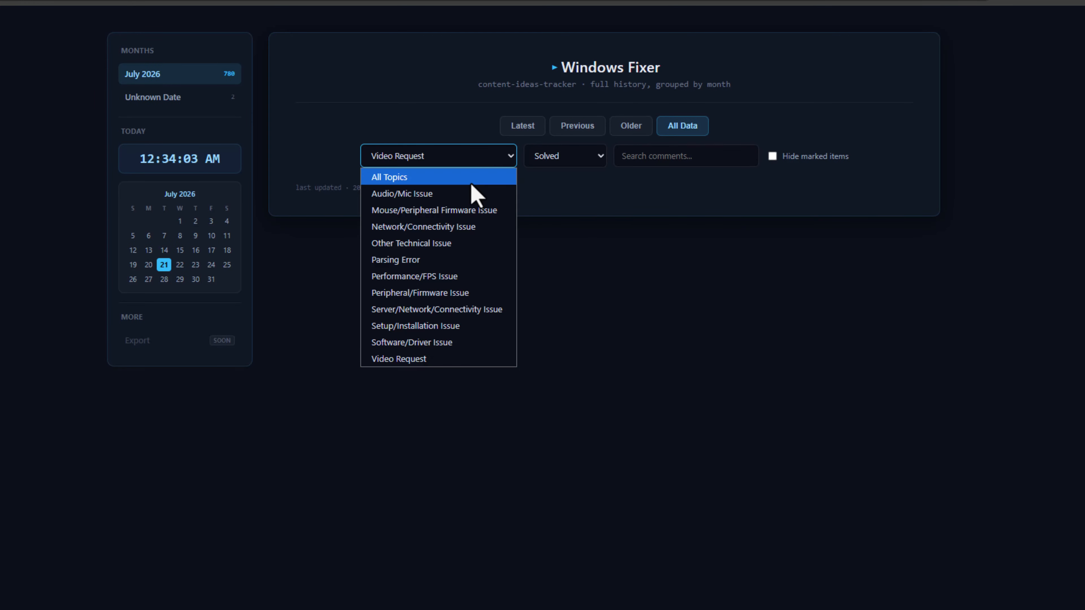
pyautogui.click(472, 183)
pyautogui.click(625, 154)
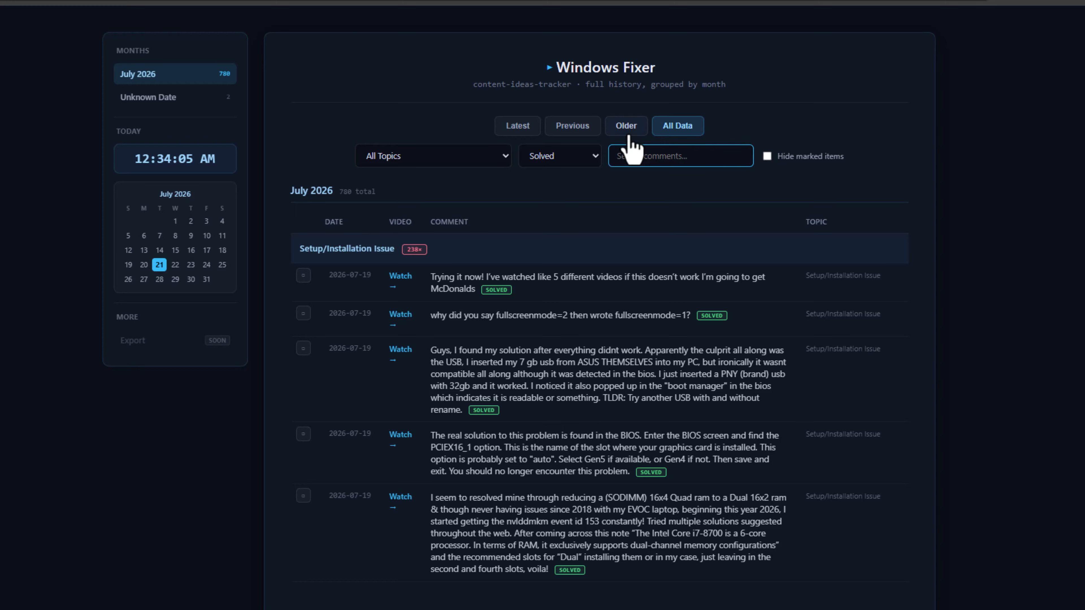
# Show the Latest comments for All Topics and All Statuses and skim through the Setup/Installation Issue entries
pyautogui.click(519, 129)
pyautogui.click(491, 159)
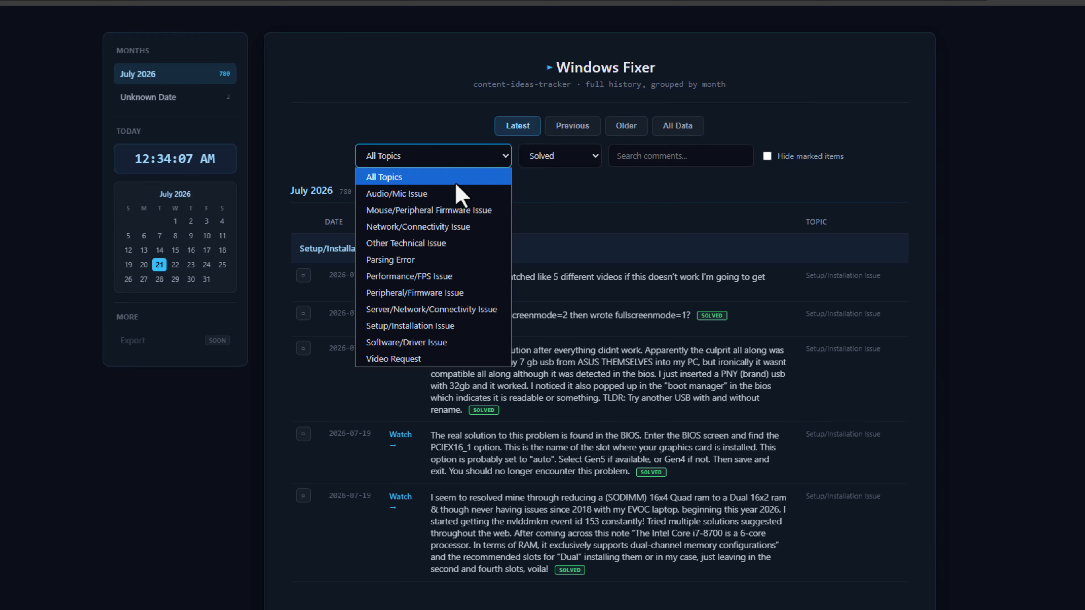
pyautogui.click(458, 191)
pyautogui.click(459, 164)
pyautogui.click(458, 177)
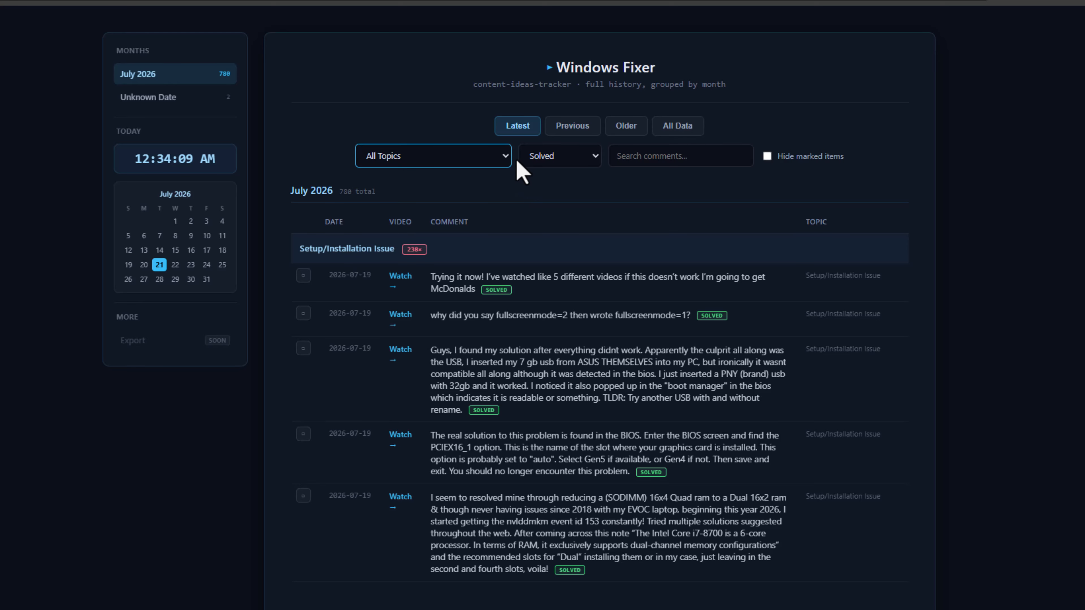
pyautogui.click(526, 159)
pyautogui.click(528, 175)
pyautogui.scroll(-5, 589, 252)
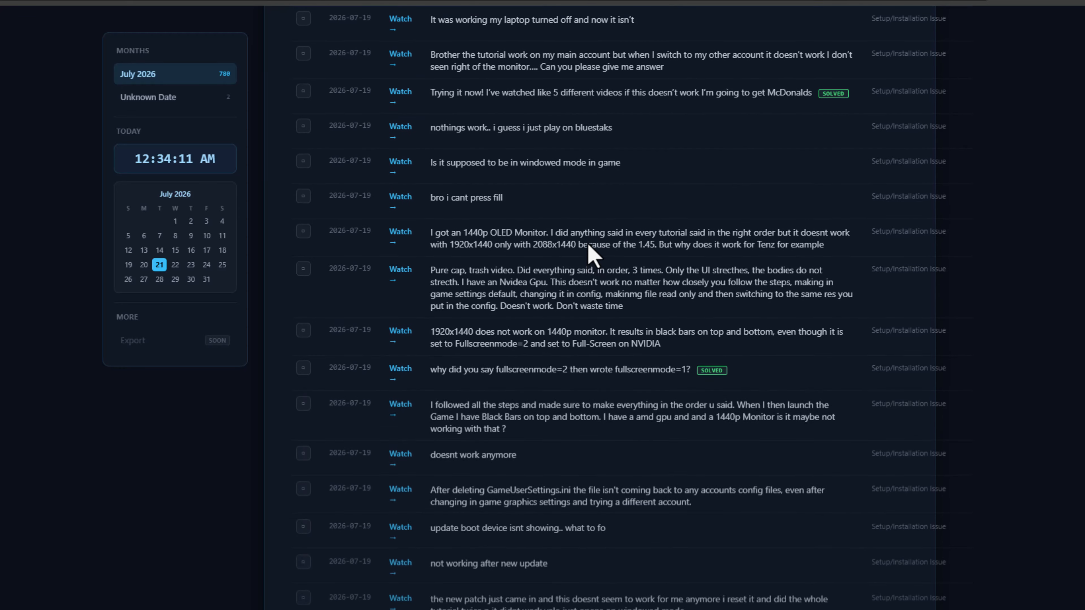
pyautogui.scroll(-3, 589, 256)
pyautogui.scroll(8, 603, 274)
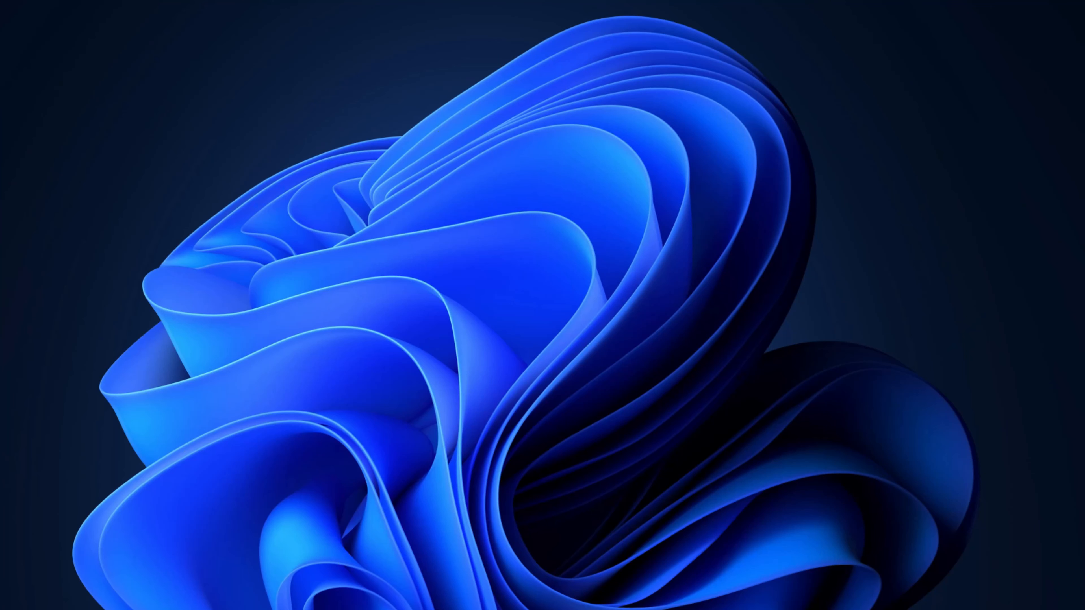
# Search Windows for "restore" and open the Create a restore point settings
pyautogui.press('super+s')
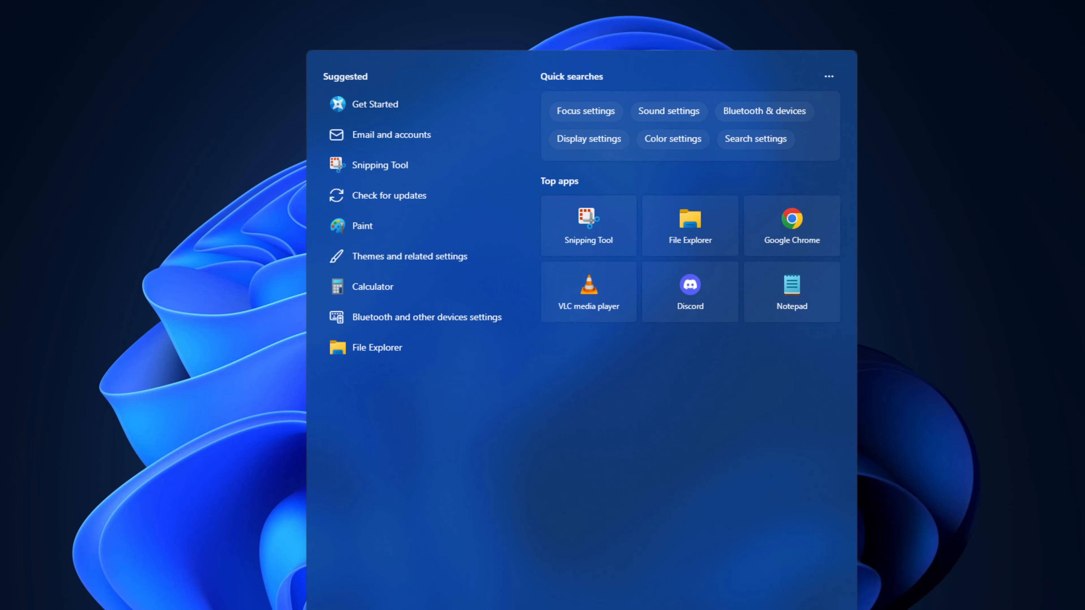
pyautogui.write('restore')
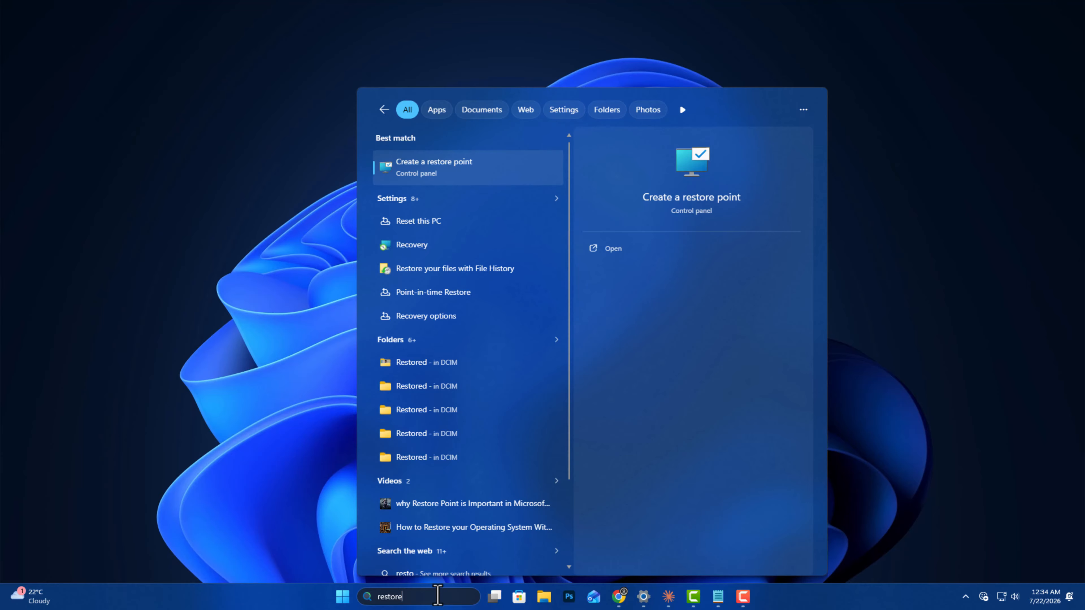
pyautogui.press('Return')
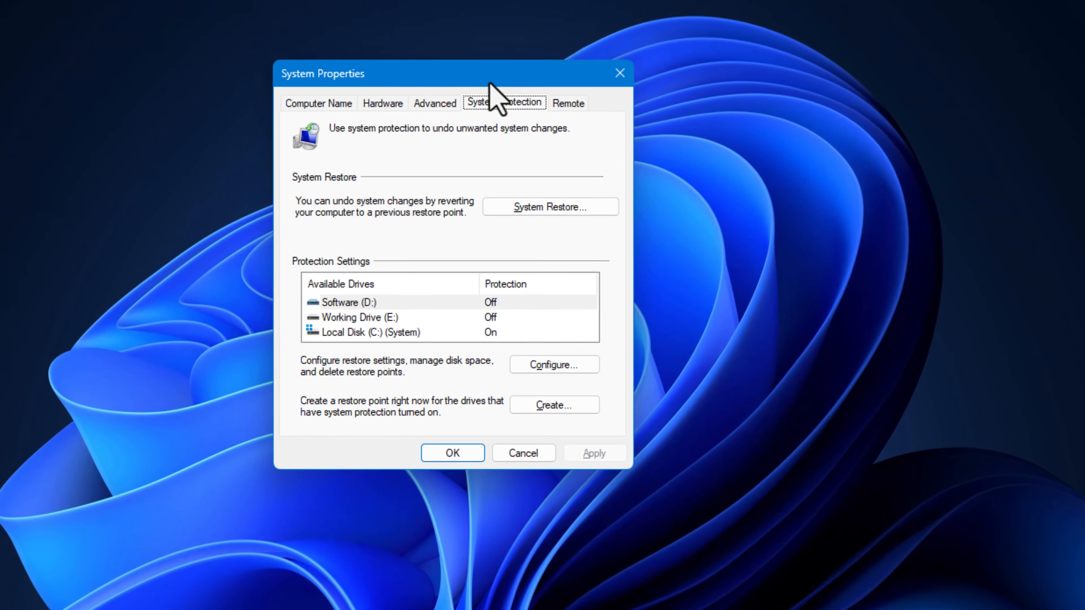
# Select Local Disk (C:) (System), view the restore point creation dialog and leave it without creating one
pyautogui.click(482, 333)
pyautogui.click(551, 409)
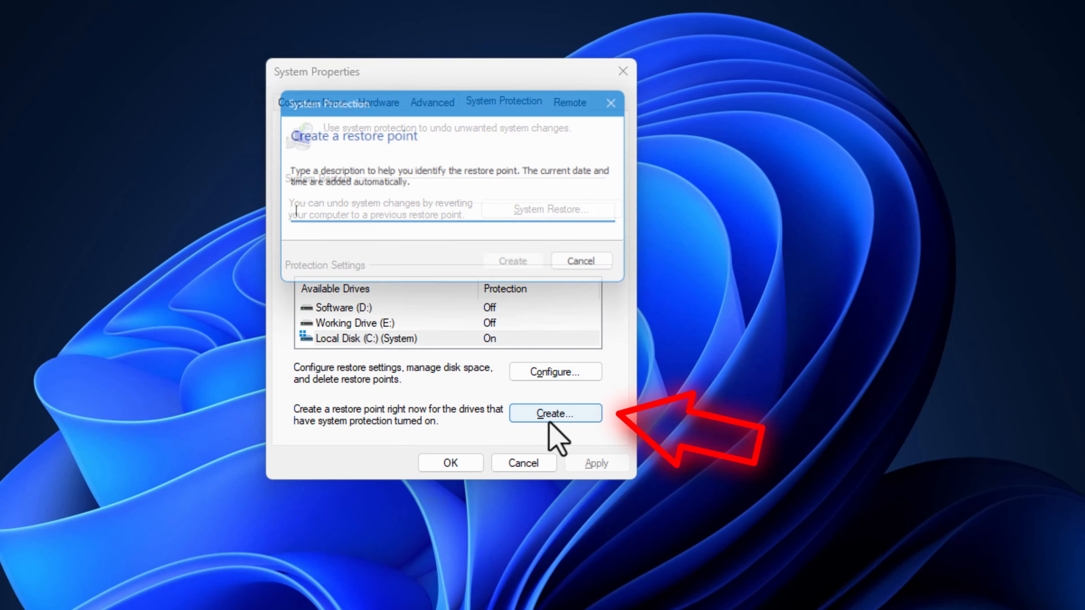
pyautogui.click(605, 265)
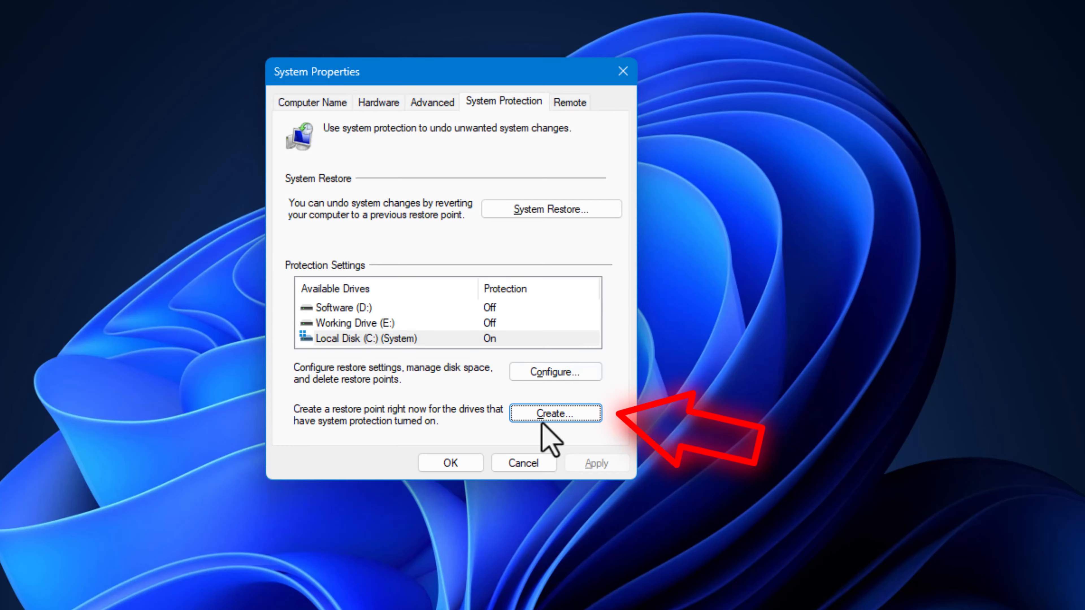
# Check System Restore for existing restore points, leave the wizard and close System Properties
pyautogui.click(523, 212)
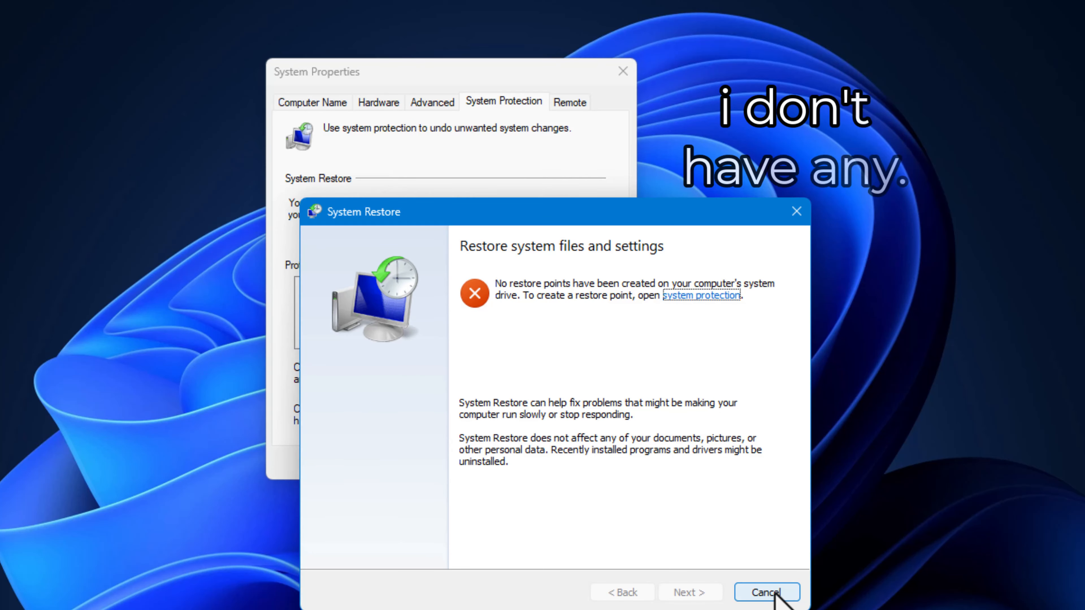
pyautogui.click(767, 593)
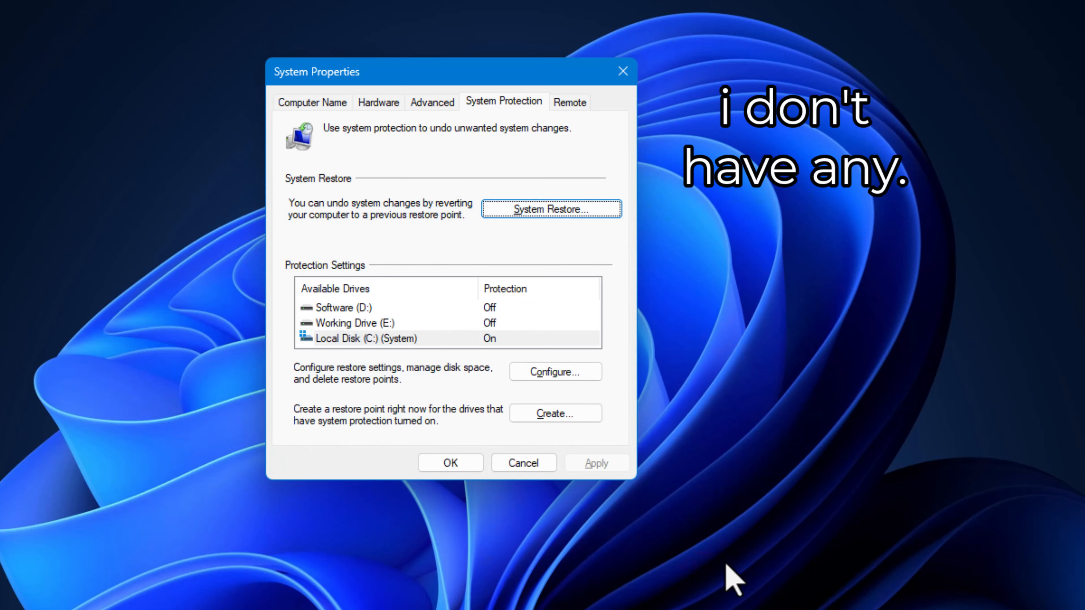
pyautogui.click(460, 466)
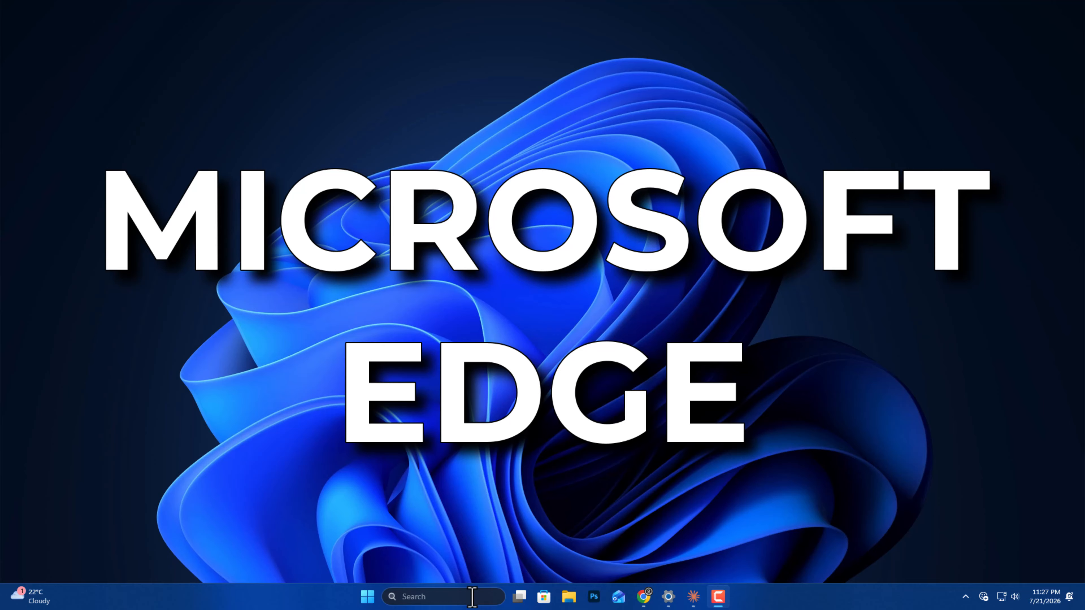
# Find Windows PowerShell, run it as administrator and move its window toward the middle of the desktop
pyautogui.click(472, 597)
pyautogui.write('pow')
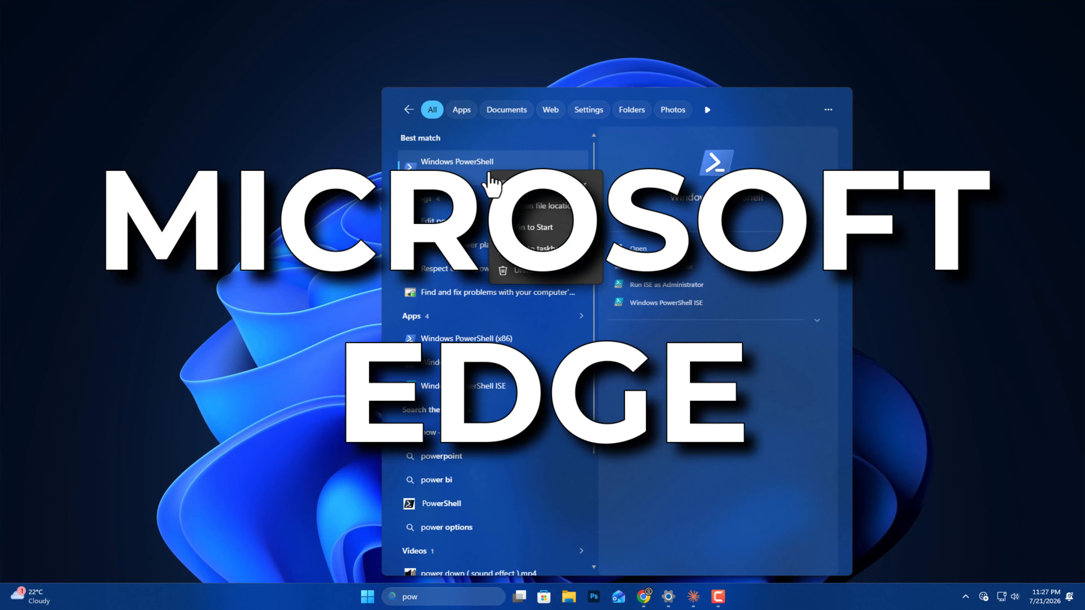
pyautogui.click(546, 200)
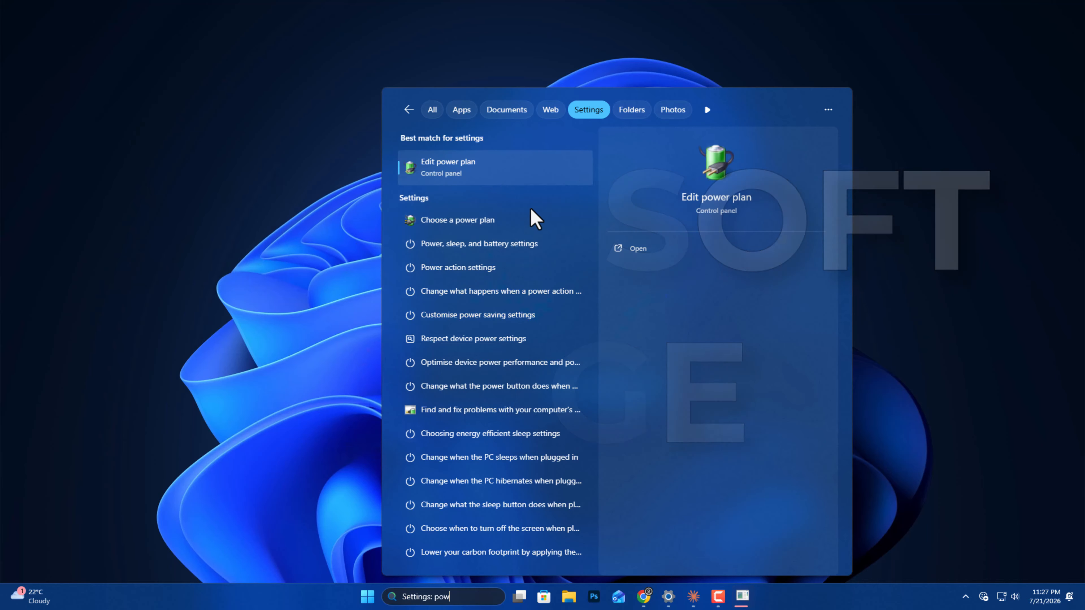
pyautogui.click(344, 237)
pyautogui.click(502, 383)
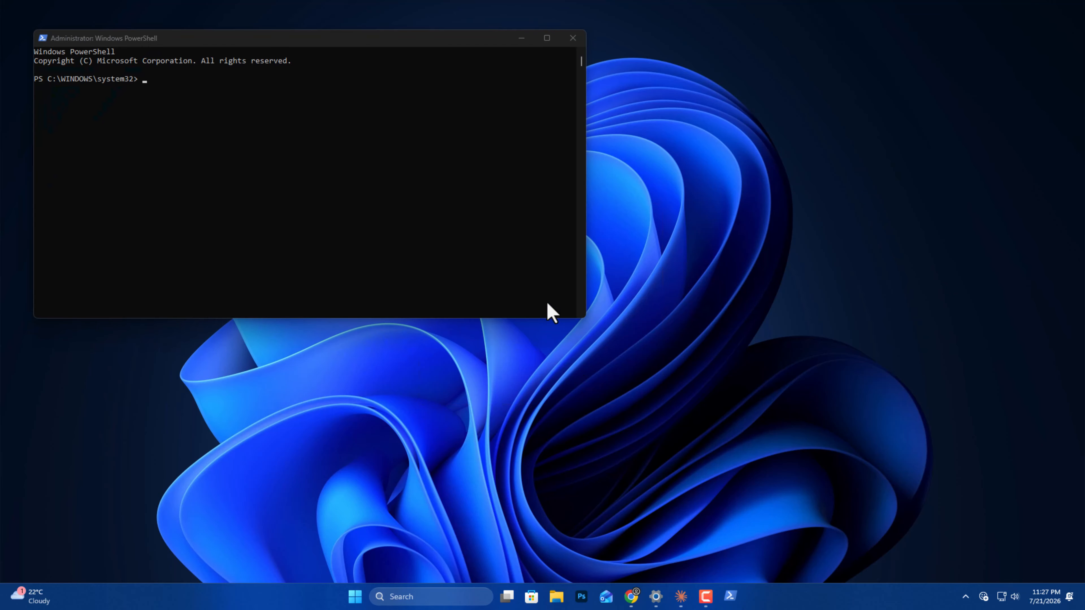
pyautogui.moveTo(364, 38); pyautogui.dragTo(577, 122)
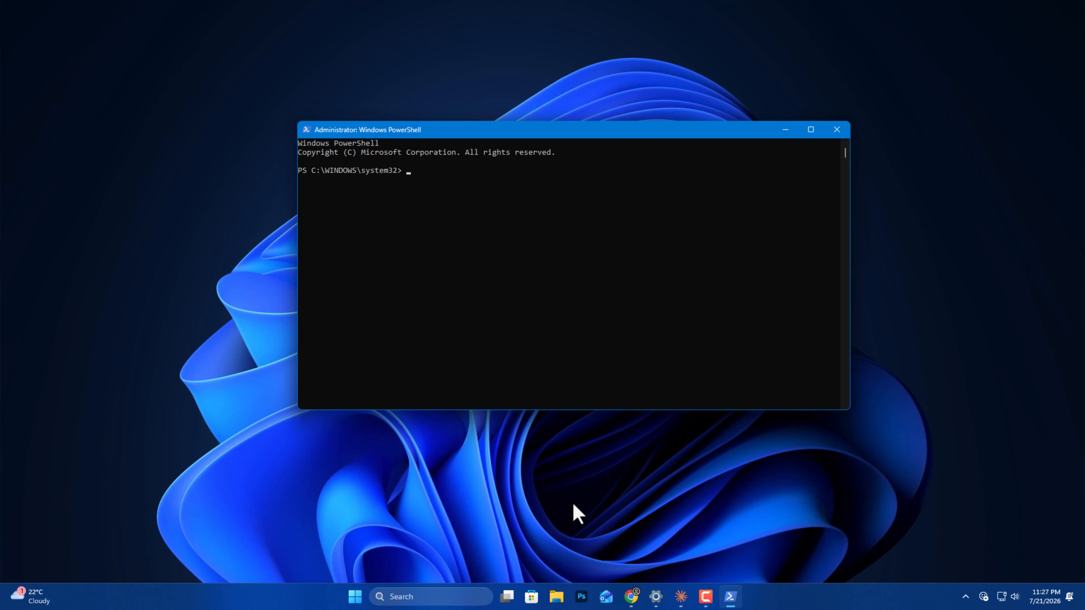
# Switch to File Explorer and open the Program Files (x86) folder on Local Disk (C:)
pyautogui.click(560, 595)
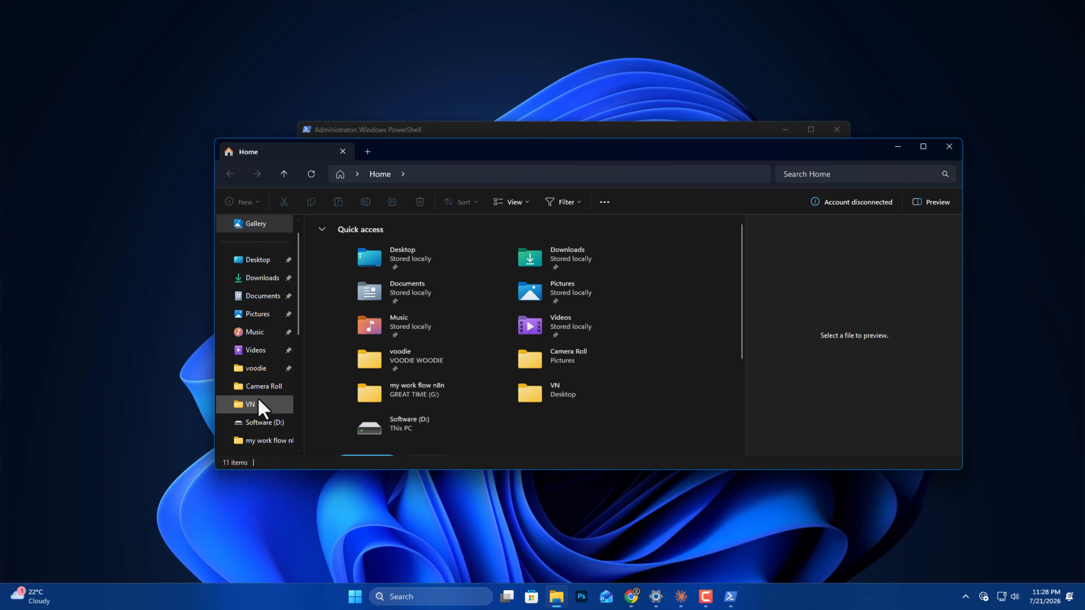
pyautogui.scroll(-3, 258, 408)
pyautogui.click(261, 350)
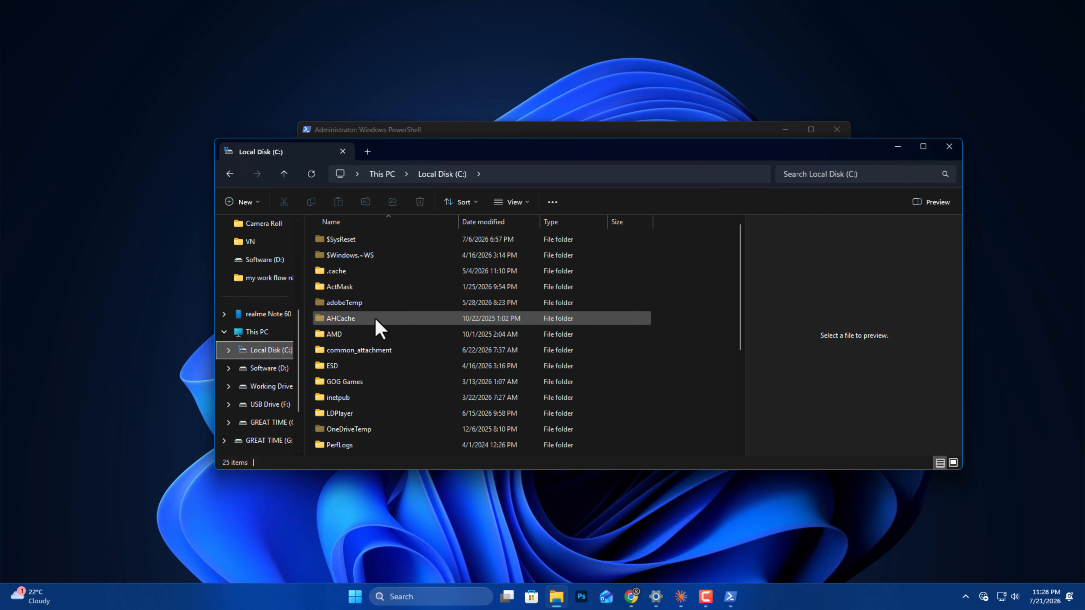
pyautogui.scroll(-1, 390, 364)
pyautogui.click(385, 432)
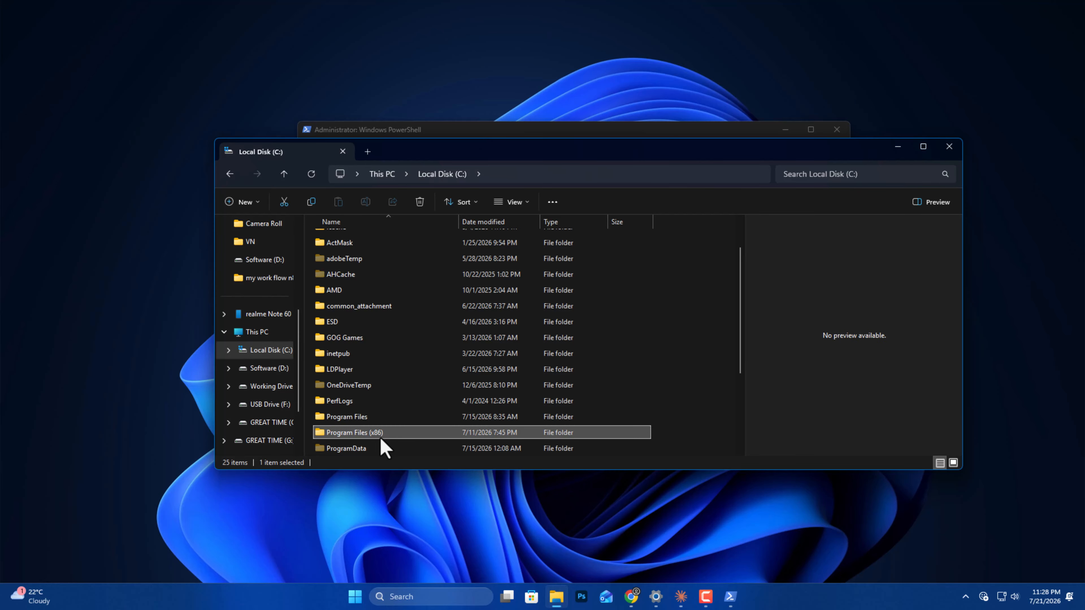
pyautogui.doubleClick(387, 433)
# Open the Application folder inside Microsoft\Edge
pyautogui.scroll(-5, 427, 333)
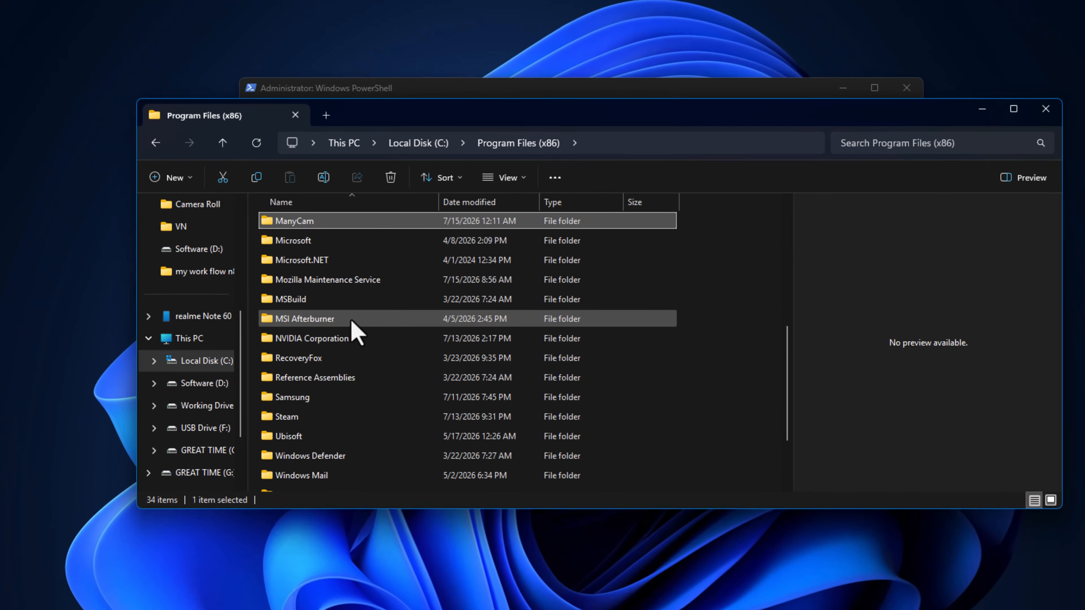
pyautogui.click(342, 237)
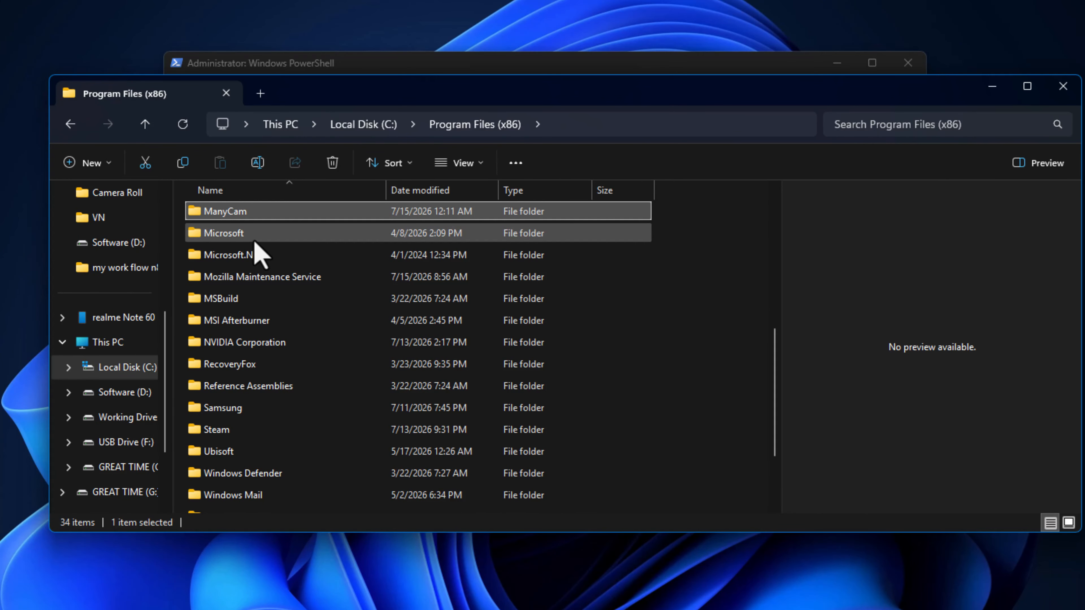
pyautogui.doubleClick(256, 238)
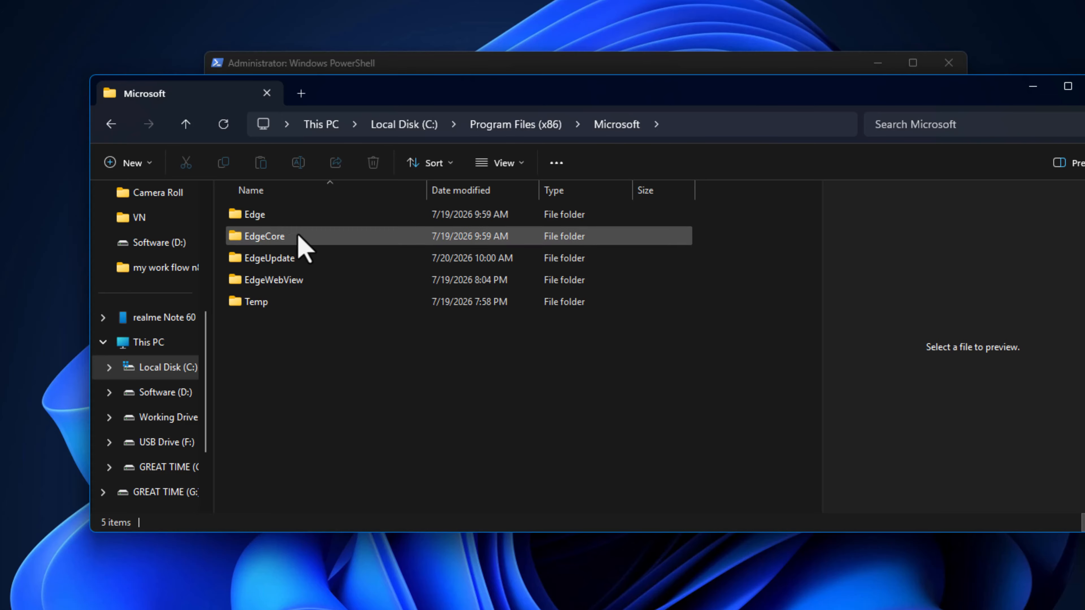
pyautogui.doubleClick(282, 219)
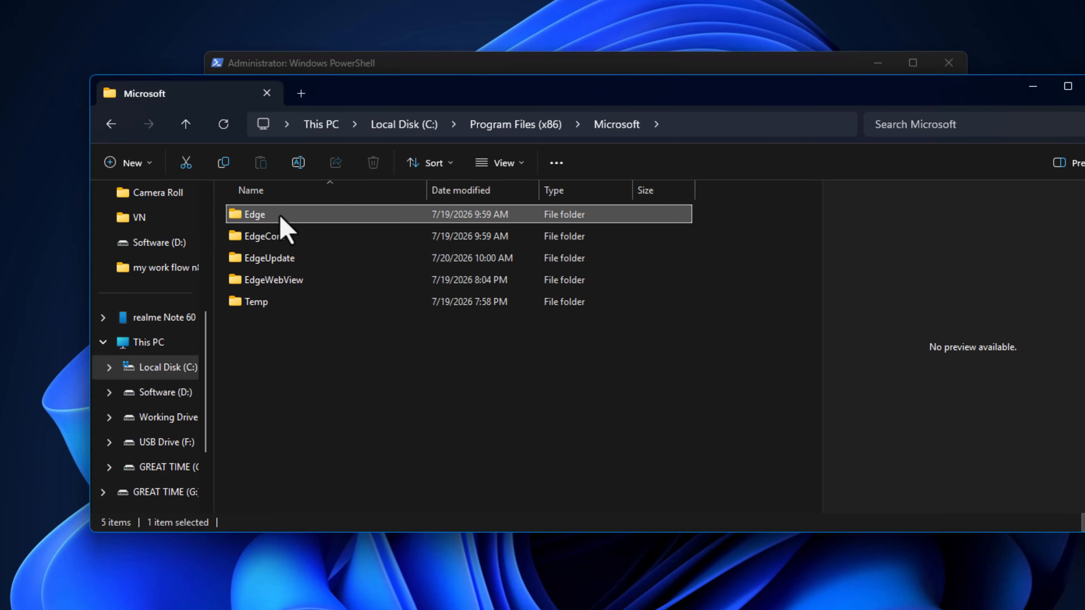
pyautogui.doubleClick(321, 218)
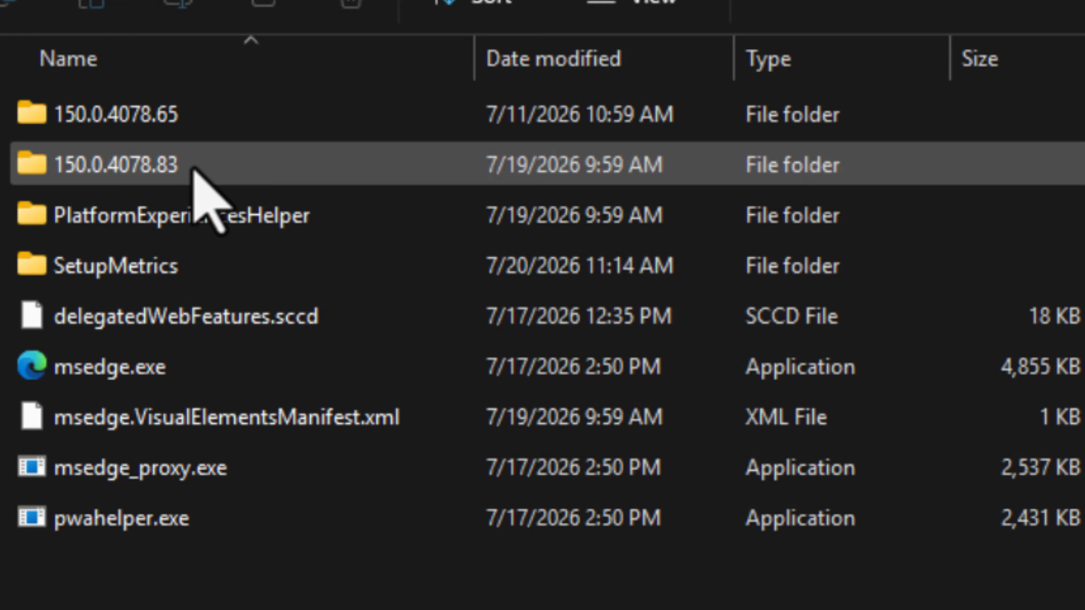
# Open the newer Edge version folder, 150.0.4078.83
pyautogui.moveTo(193, 168)
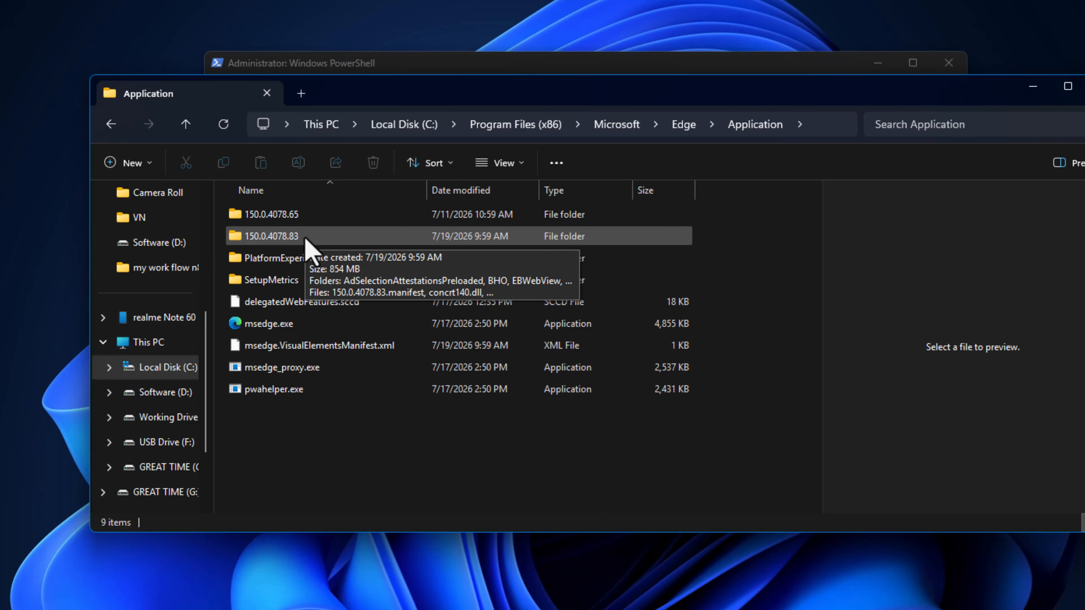
pyautogui.click(306, 240)
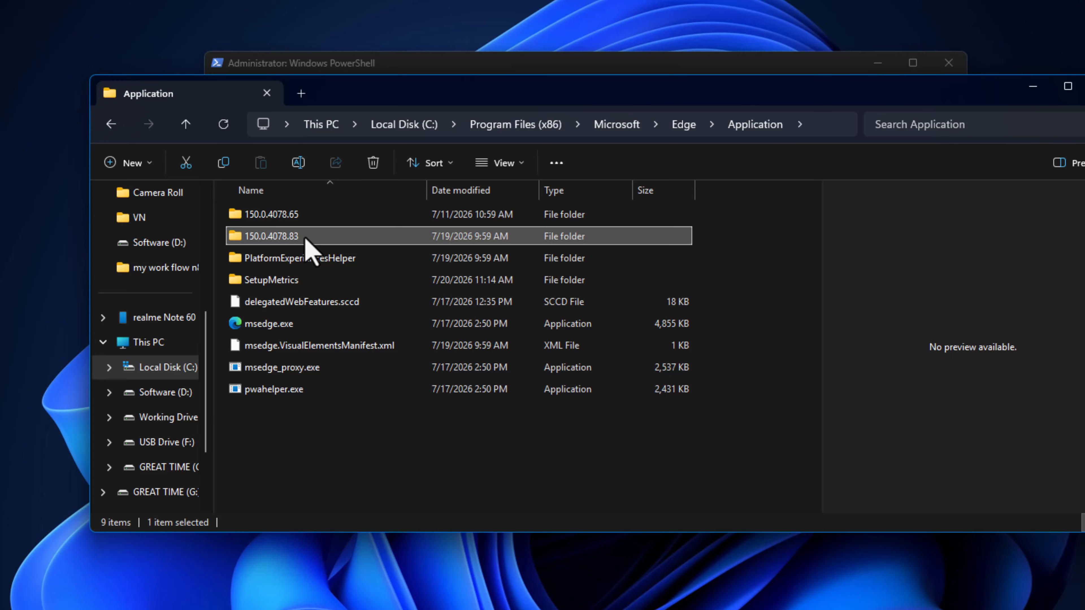
pyautogui.doubleClick(305, 239)
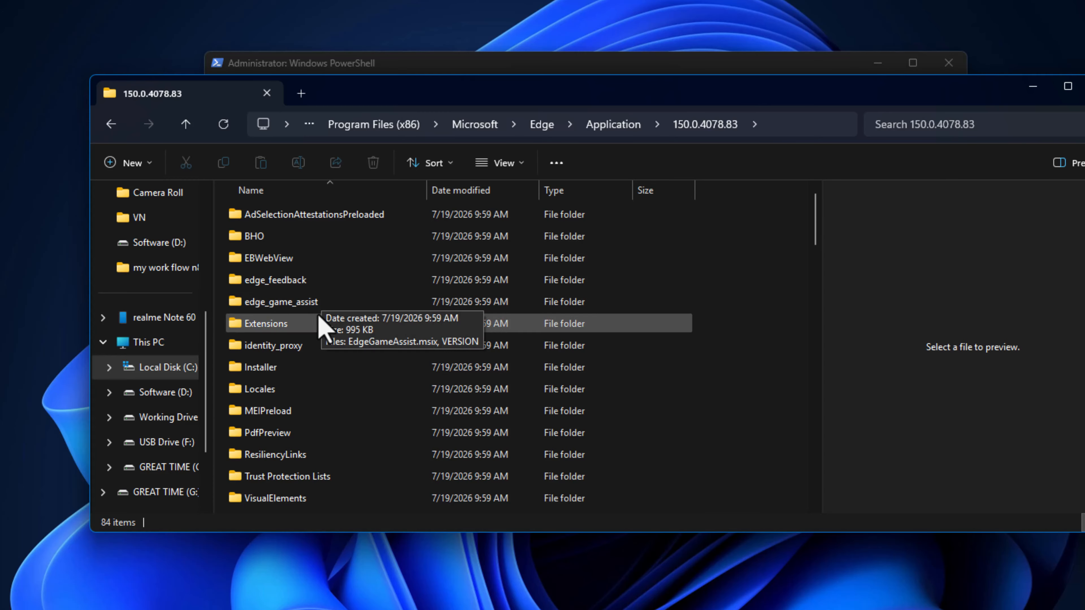
# Open the Installer folder of Edge version 150.0.4078.83, copy its full path and close File Explorer
pyautogui.click(313, 349)
pyautogui.doubleClick(287, 367)
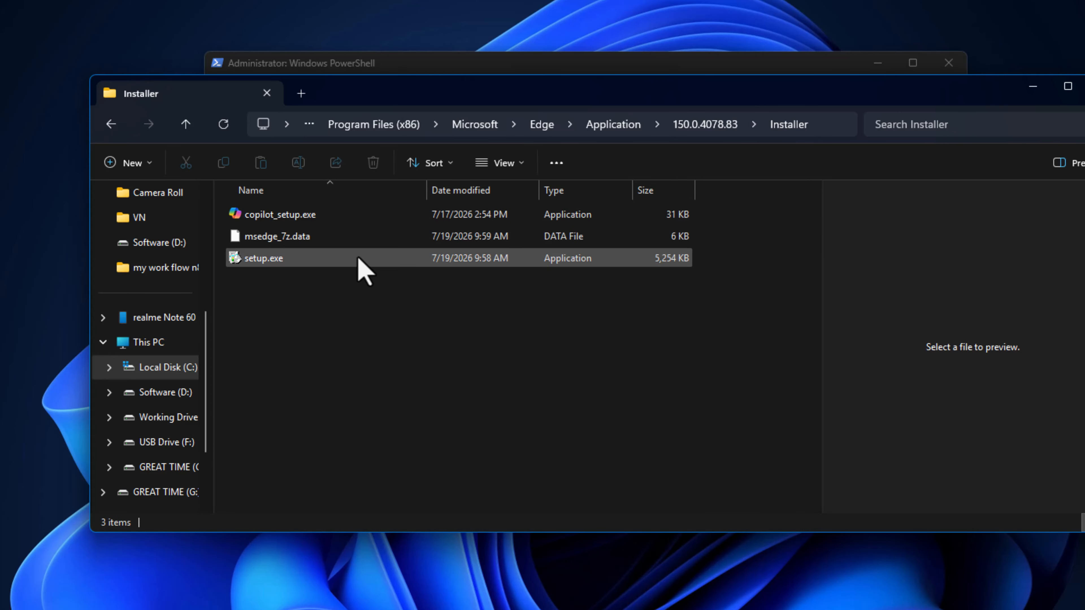
pyautogui.click(821, 128)
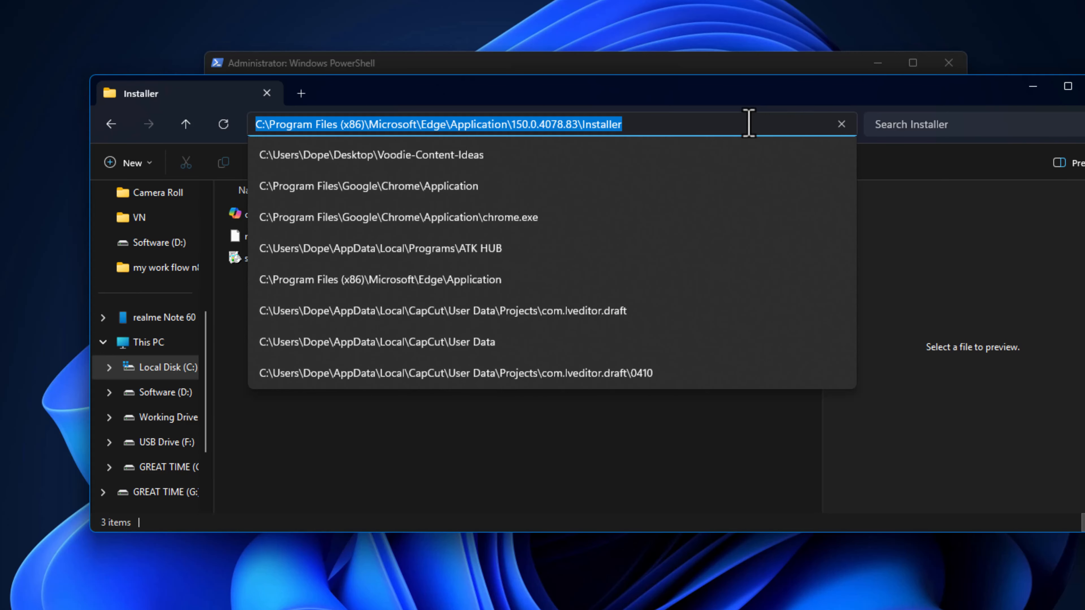
pyautogui.rightClick(598, 130)
pyautogui.click(643, 171)
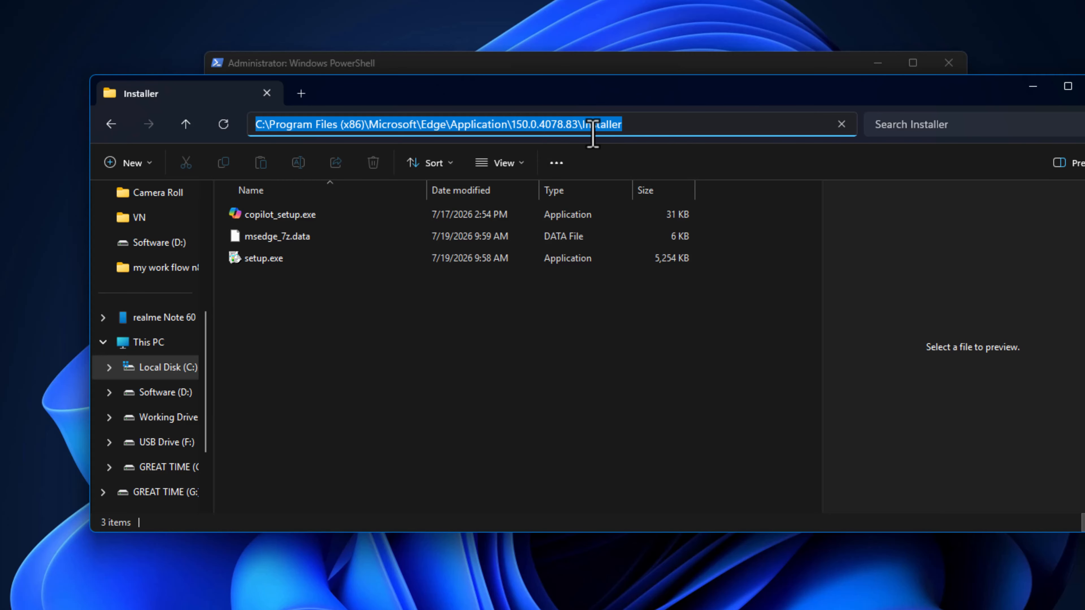
pyautogui.click(737, 338)
pyautogui.click(1084, 86)
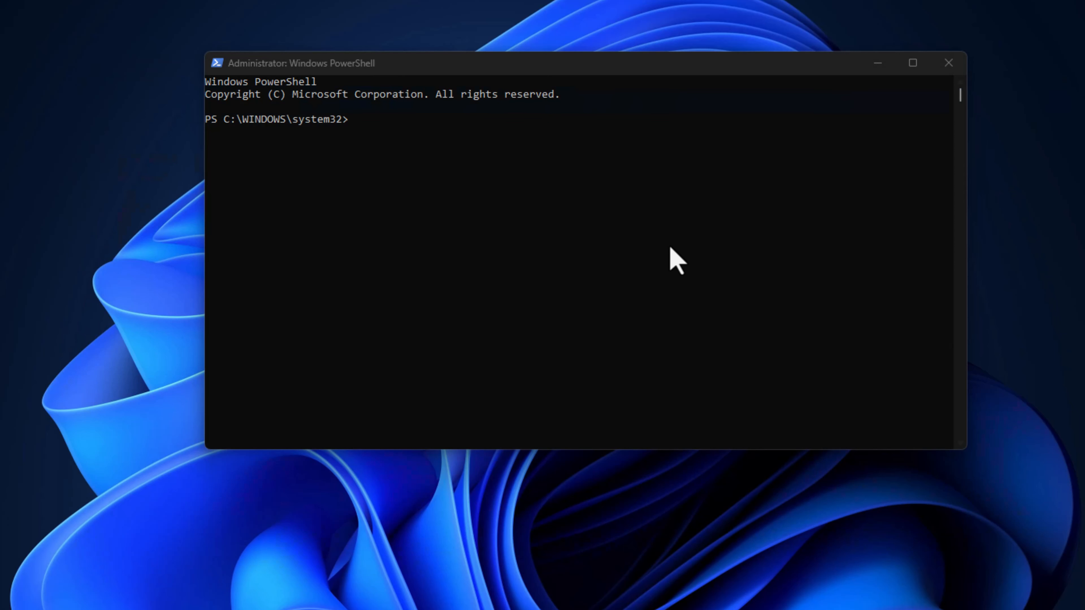
# Change PowerShell's working directory to the copied Installer folder path, enclosed in double quotes
pyautogui.click(665, 240)
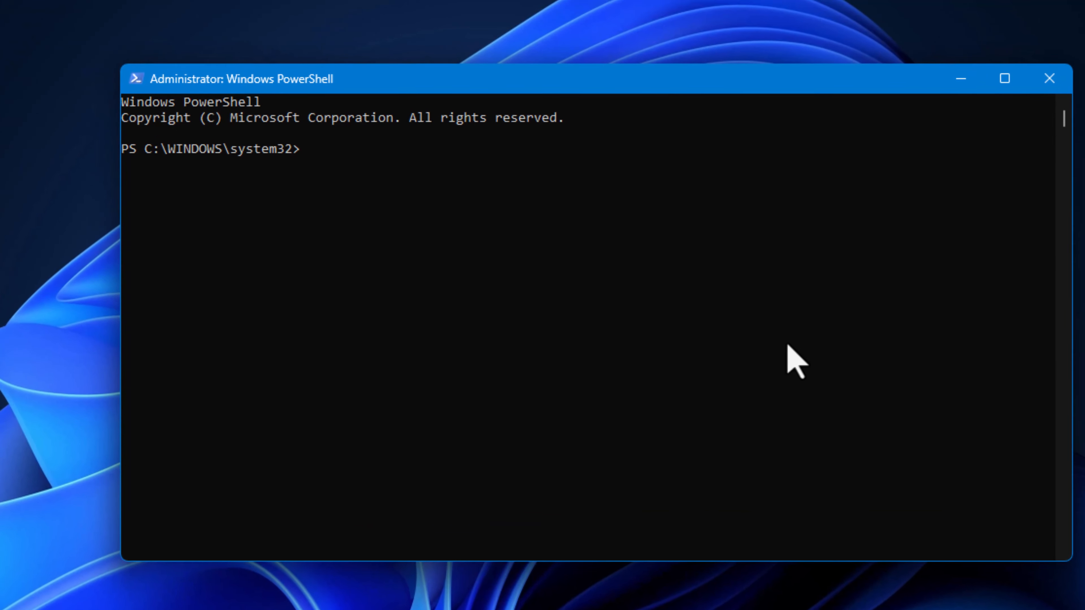
pyautogui.write('cd')
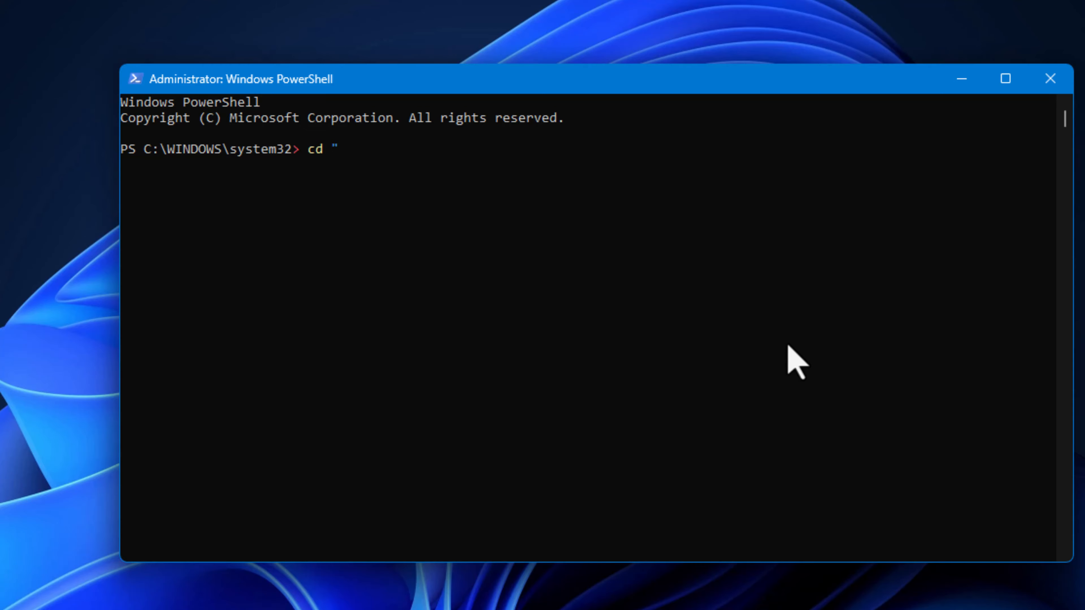
pyautogui.write(' "')
pyautogui.hotkey('ctrl', 'v')
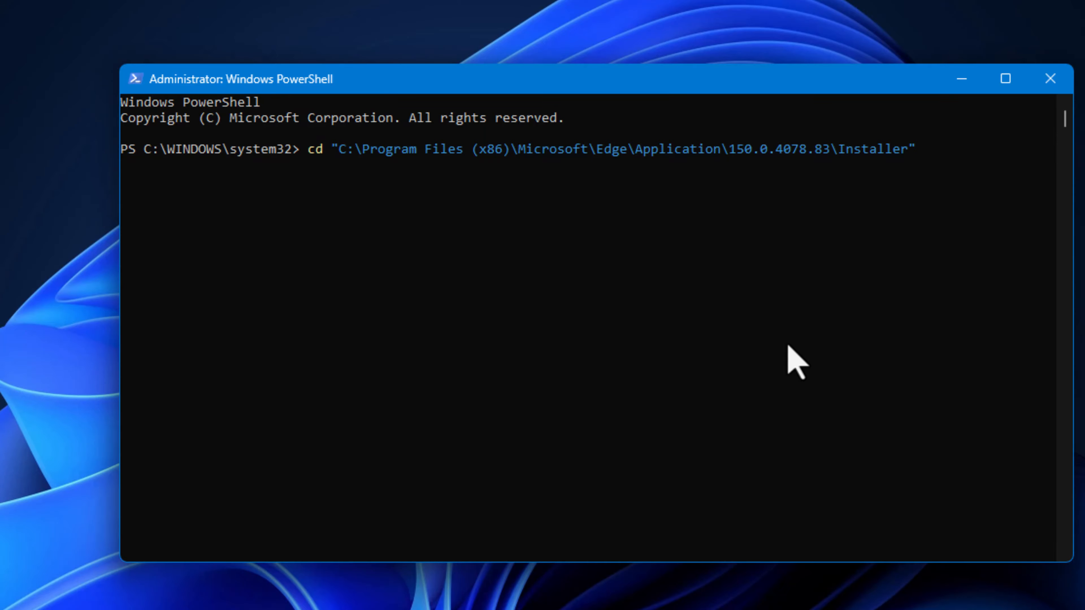
pyautogui.press('Return')
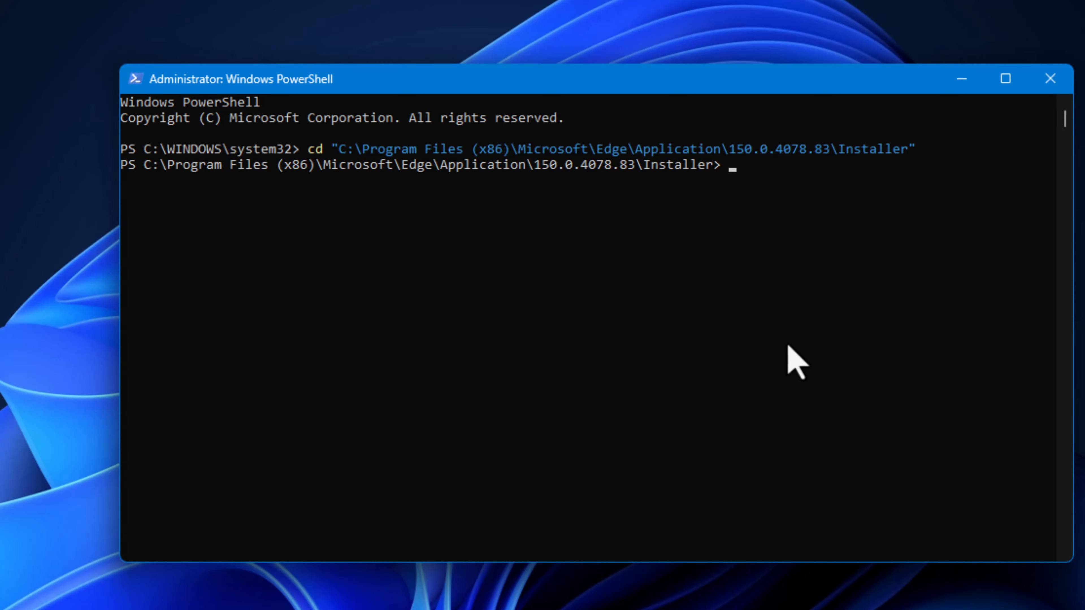
# Run .\setup.exe with --uninstall --system-level --verbose-logging --force-uninstall, and close PowerShell
pyautogui.write('.\\setup.exe --uninstall --')
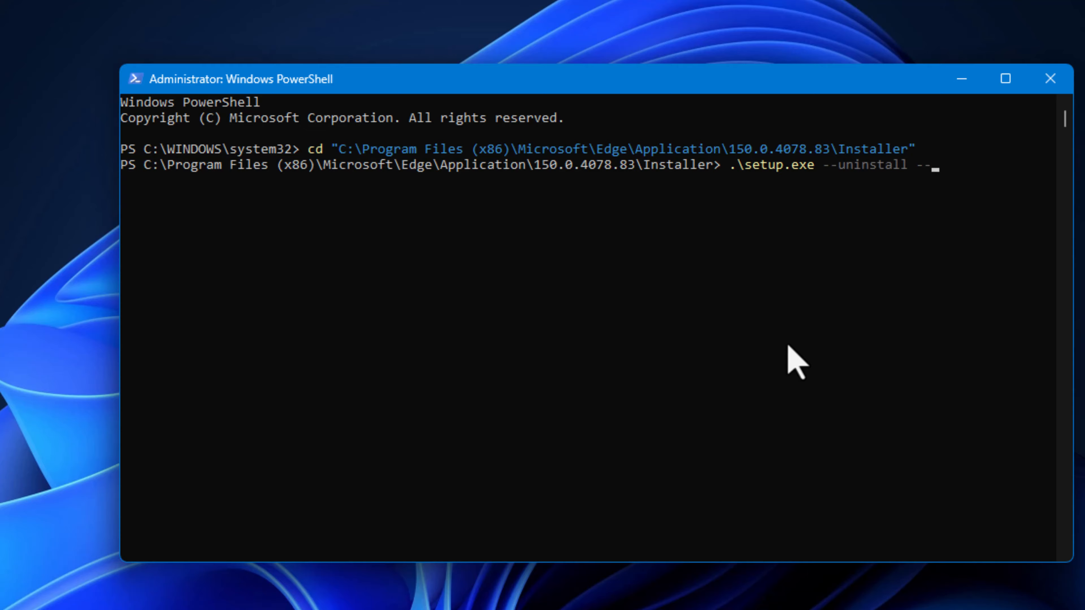
pyautogui.write('system-level --verbose-logging --fo')
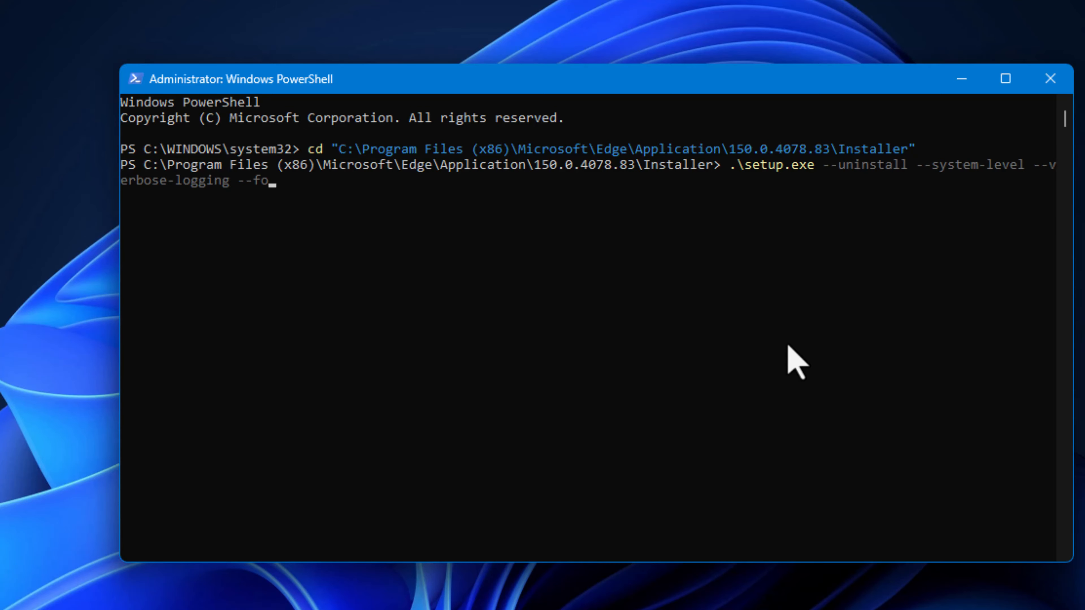
pyautogui.write('rce-uninstall')
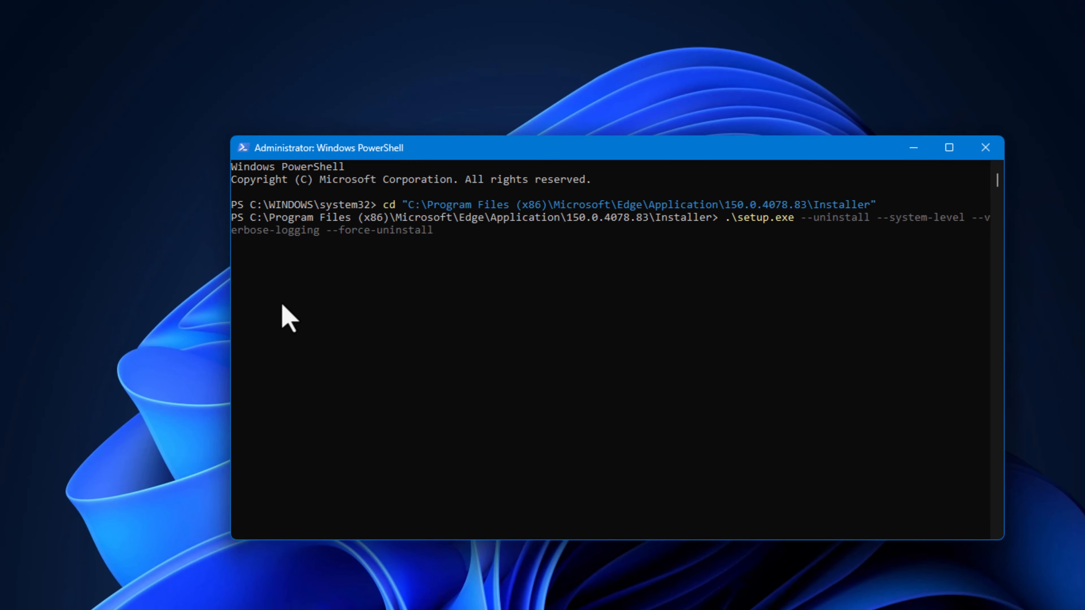
pyautogui.moveTo(119, 242); pyautogui.dragTo(82, 241)
pyautogui.moveTo(201, 279); pyautogui.dragTo(0, 283)
pyautogui.moveTo(294, 154); pyautogui.dragTo(359, 157)
pyautogui.press('Return')
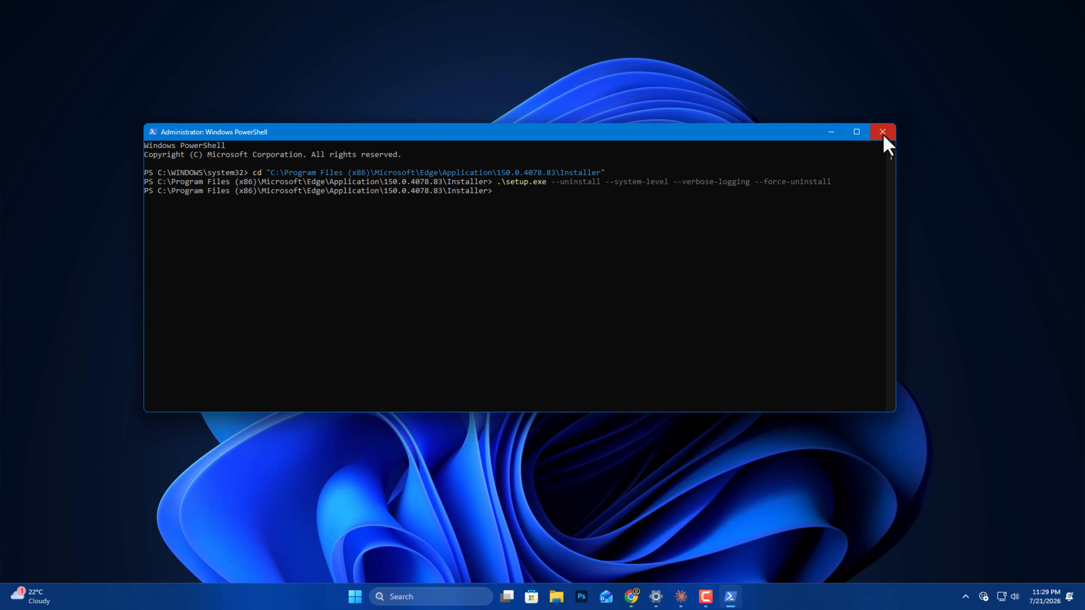
pyautogui.click(882, 133)
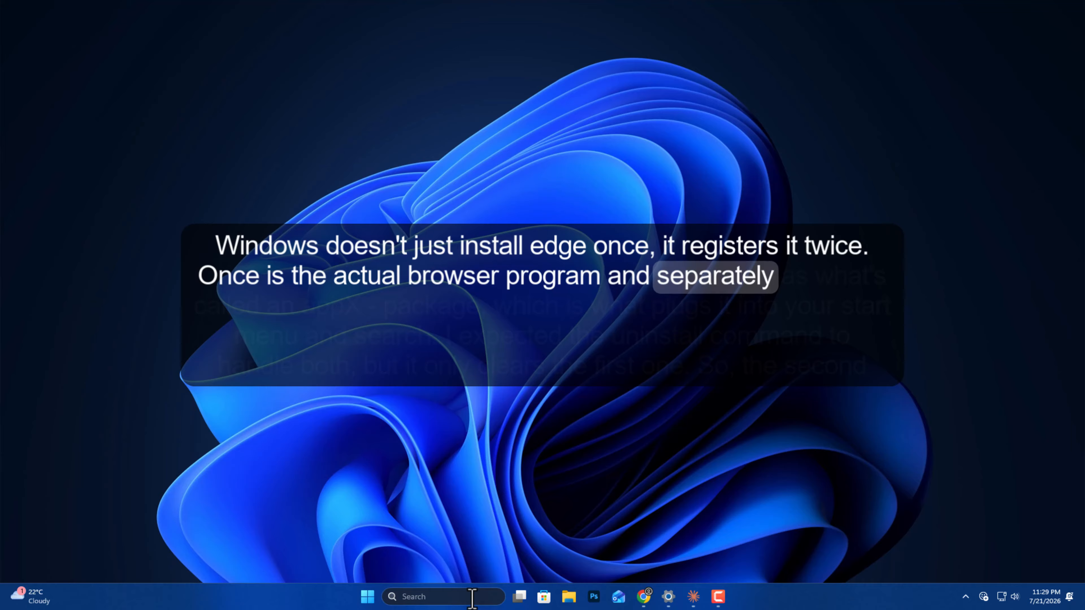
# Search Windows for power, run Windows PowerShell as administrator and allow it to make changes
pyautogui.click(472, 599)
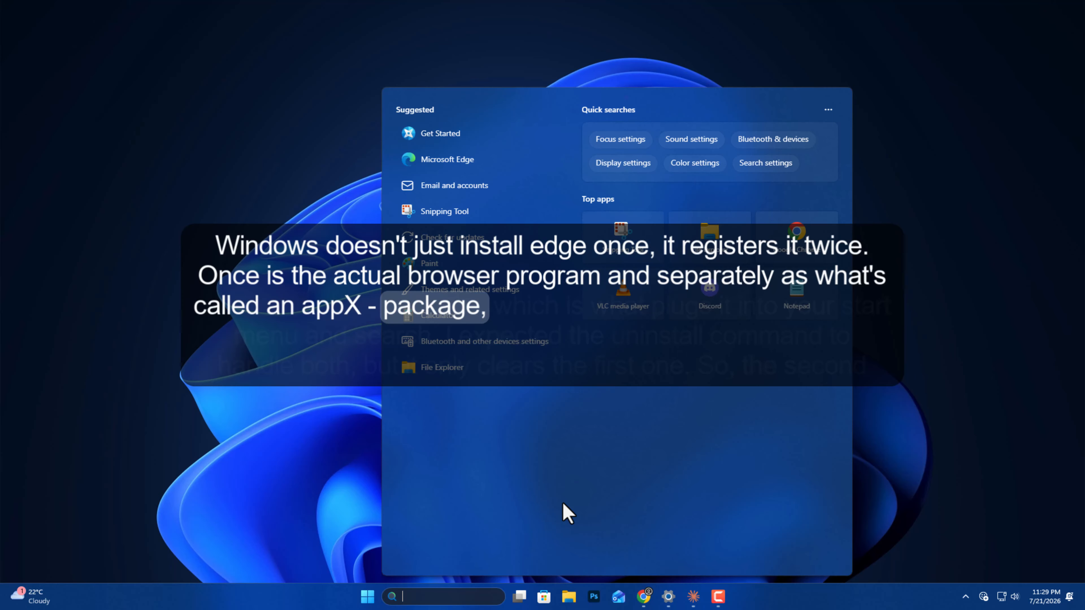
pyautogui.write('power')
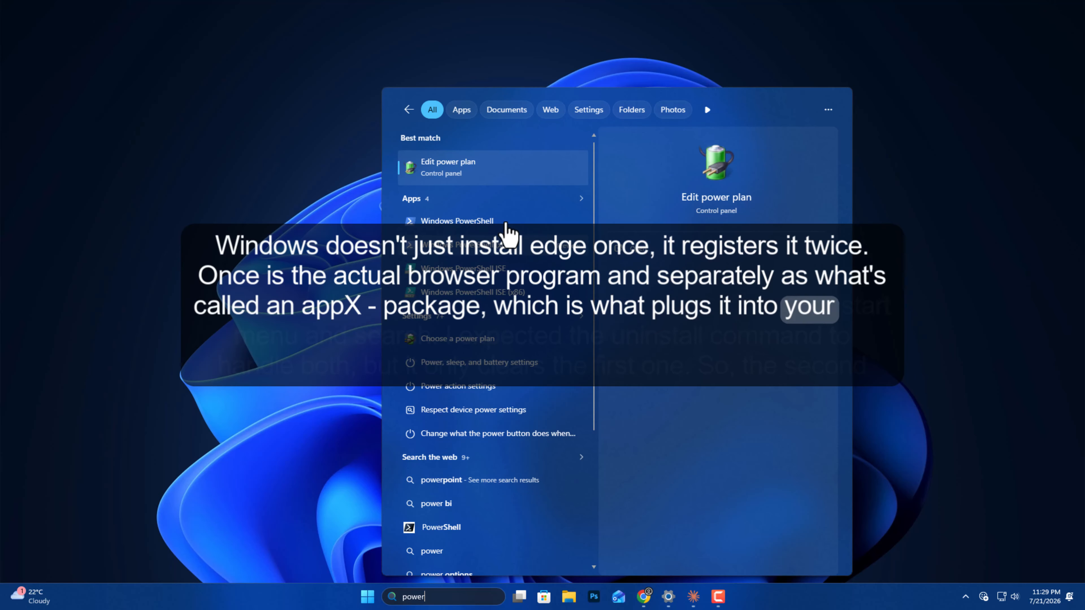
pyautogui.click(551, 247)
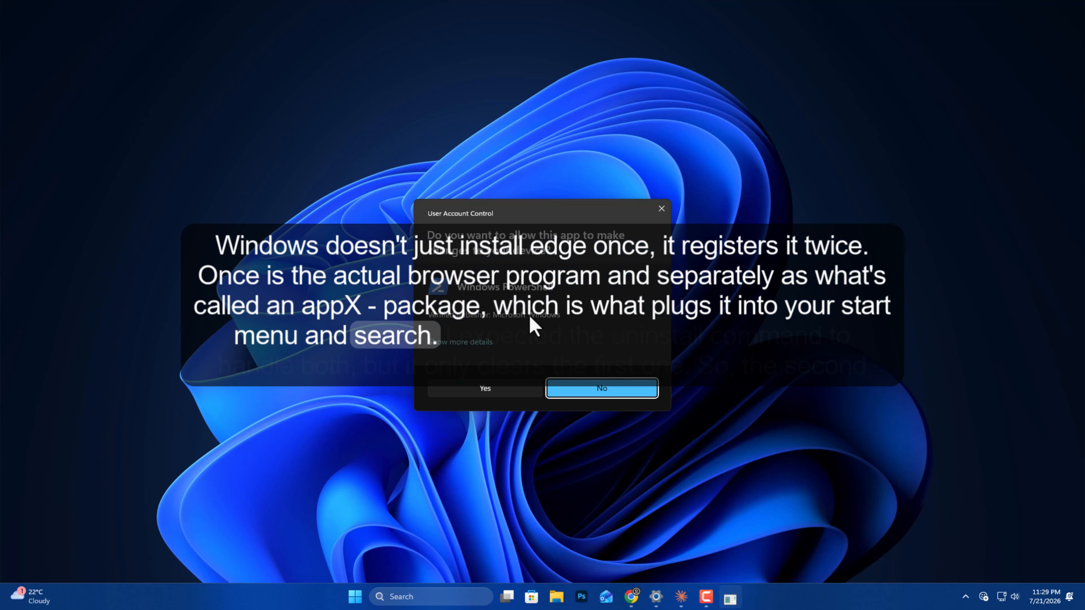
pyautogui.click(499, 391)
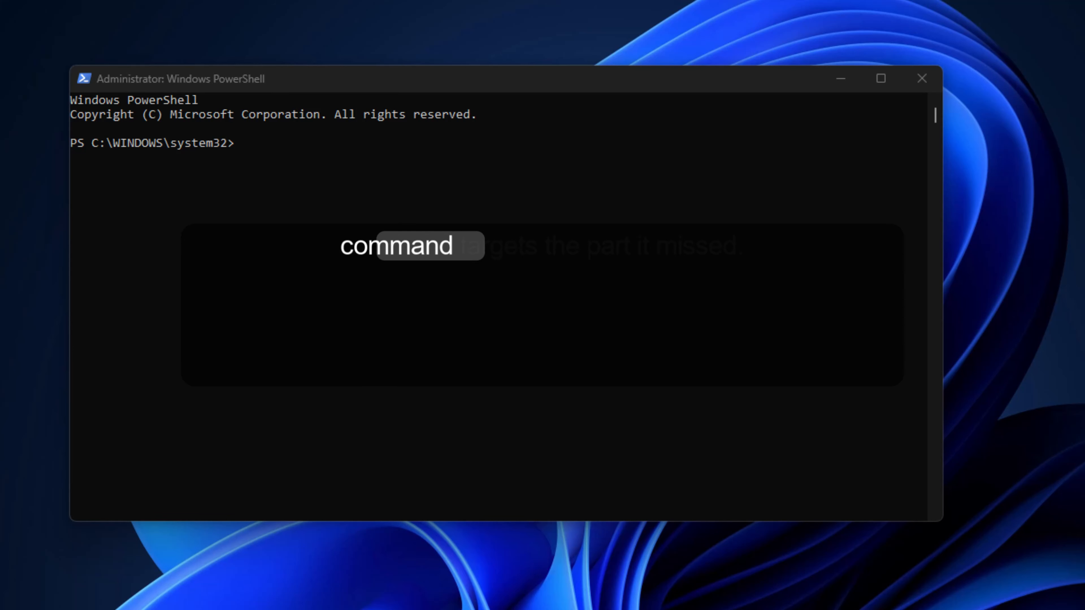
# Remove the Microsoft.MicrosoftEdge.Stable Appx package for all users, and the online provisioned packages whose DisplayName is like *MicrosoftEdge*
pyautogui.click(340, 375)
pyautogui.hotkey('ctrl', 'v')
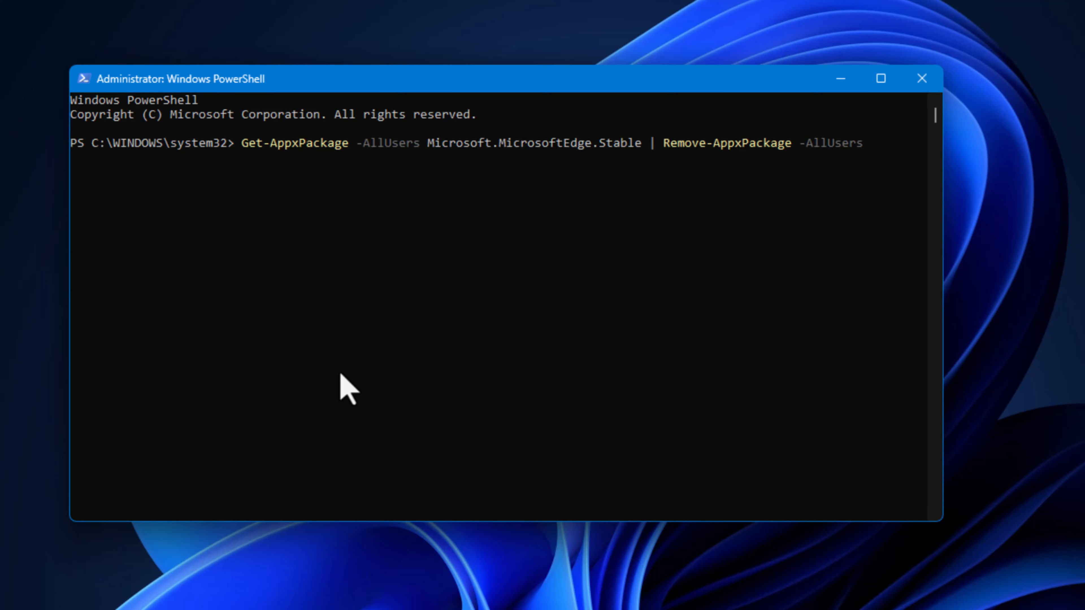
pyautogui.press('Return')
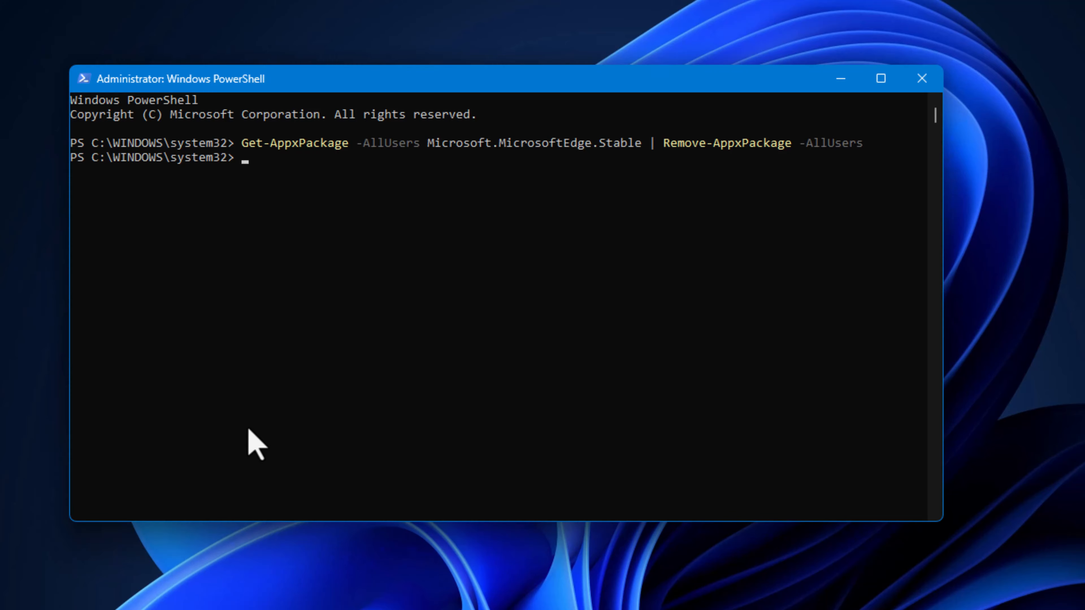
pyautogui.hotkey('ctrl', 'v')
pyautogui.press('Return')
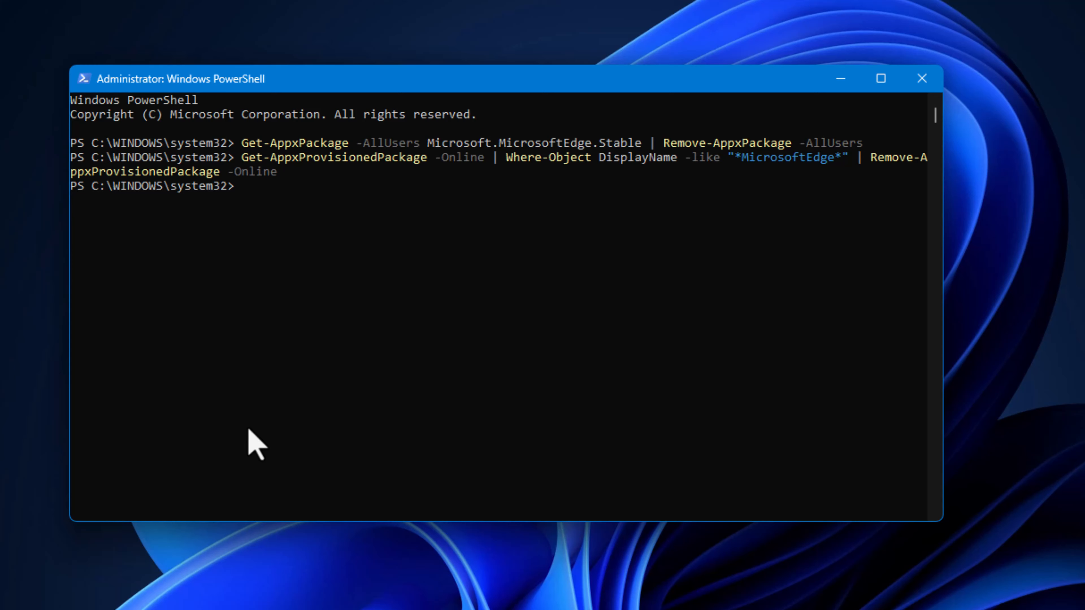
# List the Name and PackageFullName of all users' *MicrosoftEdge* packages, widen the PowerShell window and highlight the listing
pyautogui.hotkey('ctrl', 'v')
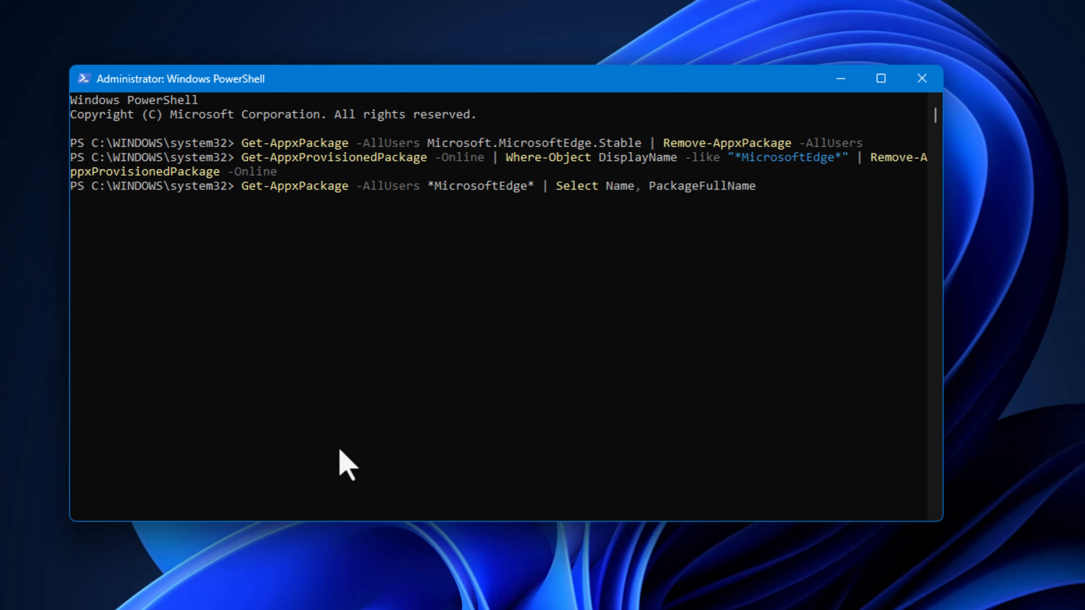
pyautogui.press('Return')
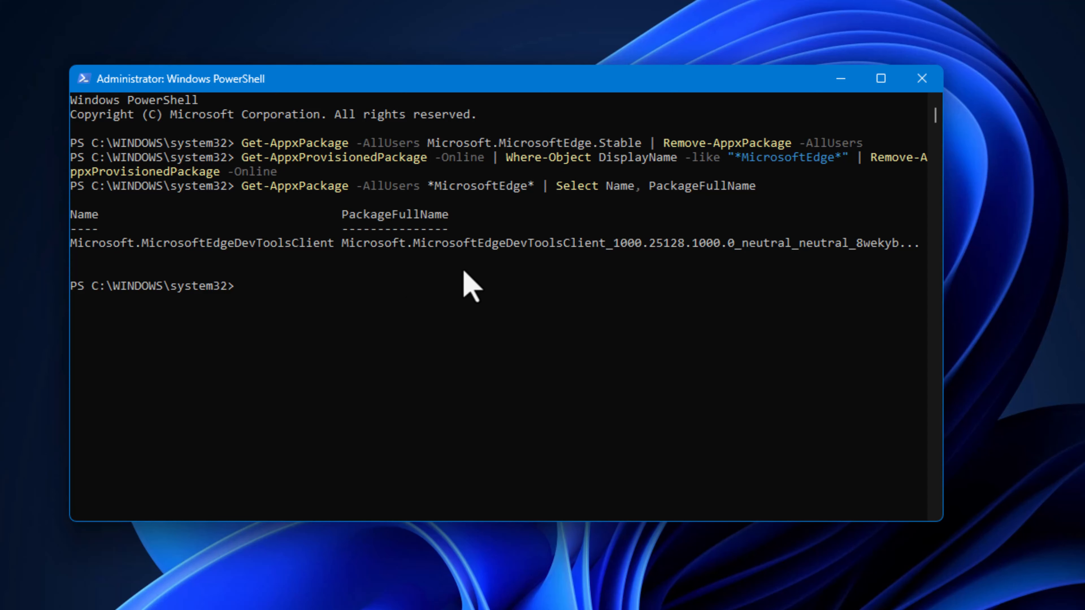
pyautogui.moveTo(944, 307); pyautogui.dragTo(1027, 305)
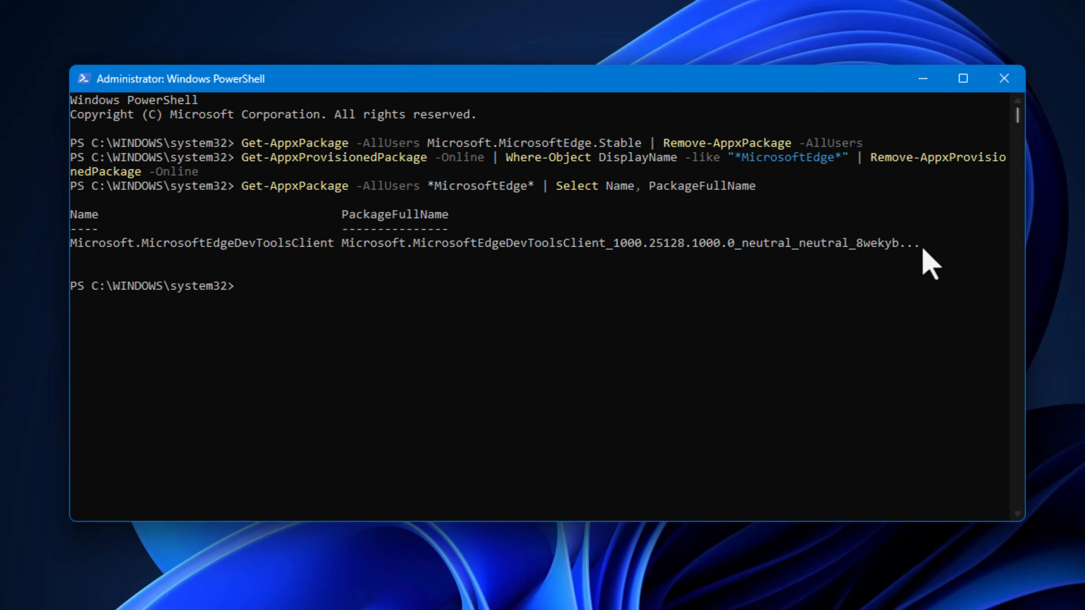
pyautogui.moveTo(927, 244); pyautogui.dragTo(72, 188)
pyautogui.rightClick(74, 189)
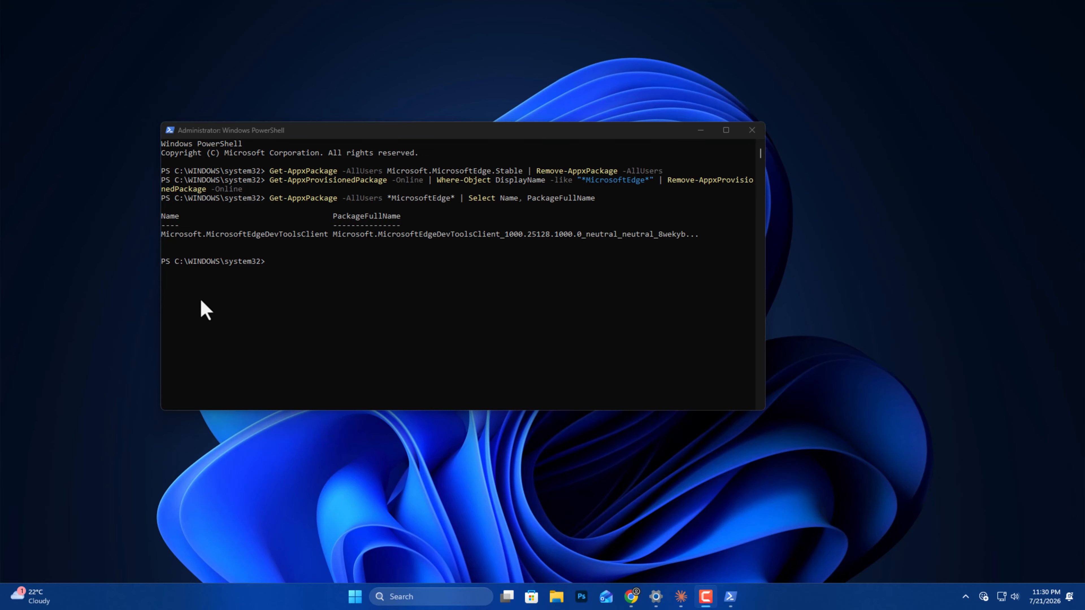
# Search Windows for edge and open the top result
pyautogui.press('super')
pyautogui.write('edge')
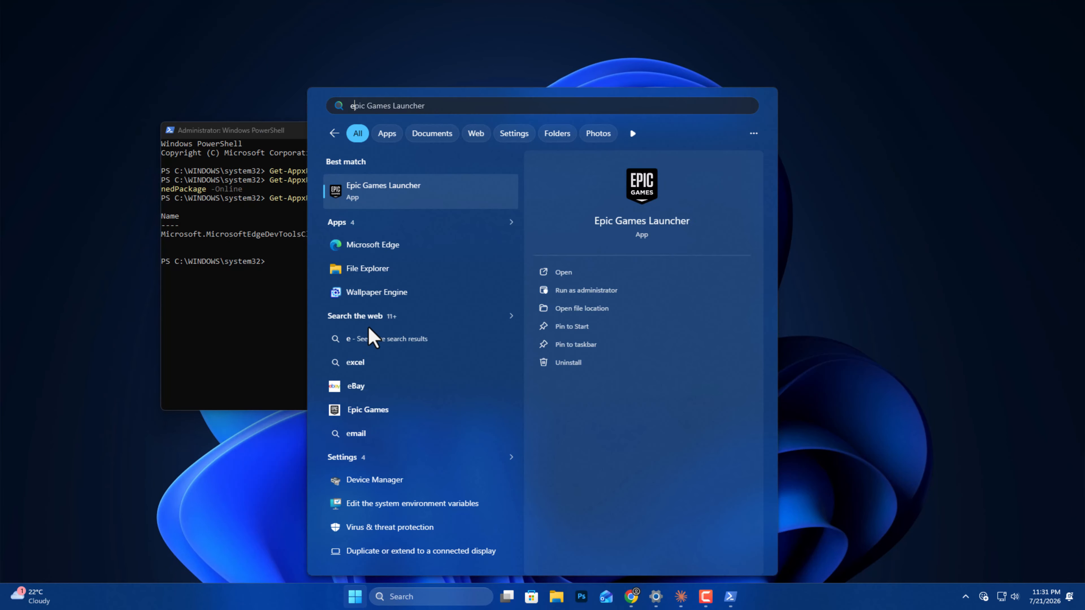
pyautogui.click(444, 200)
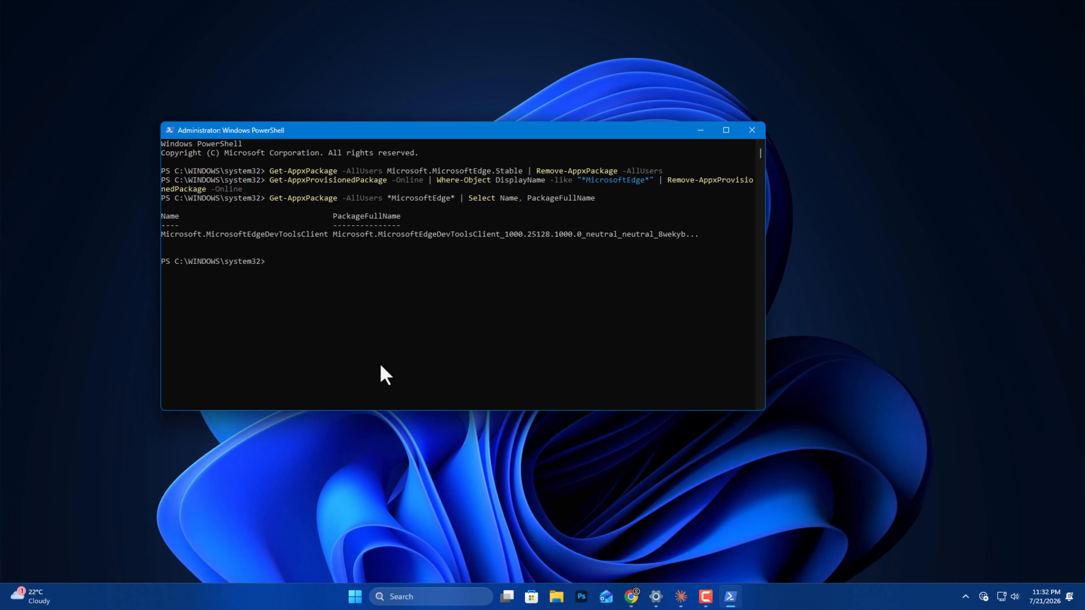
# Test whether C:\Program Files (x86)\Microsoft\Edge\Application\msedge.exe exists and highlight the answer
pyautogui.write('Test-Path "C:\\Program Files (x86)\\Microsoft\\Edge\\Application\\msedge.exe"')
pyautogui.press('Return')
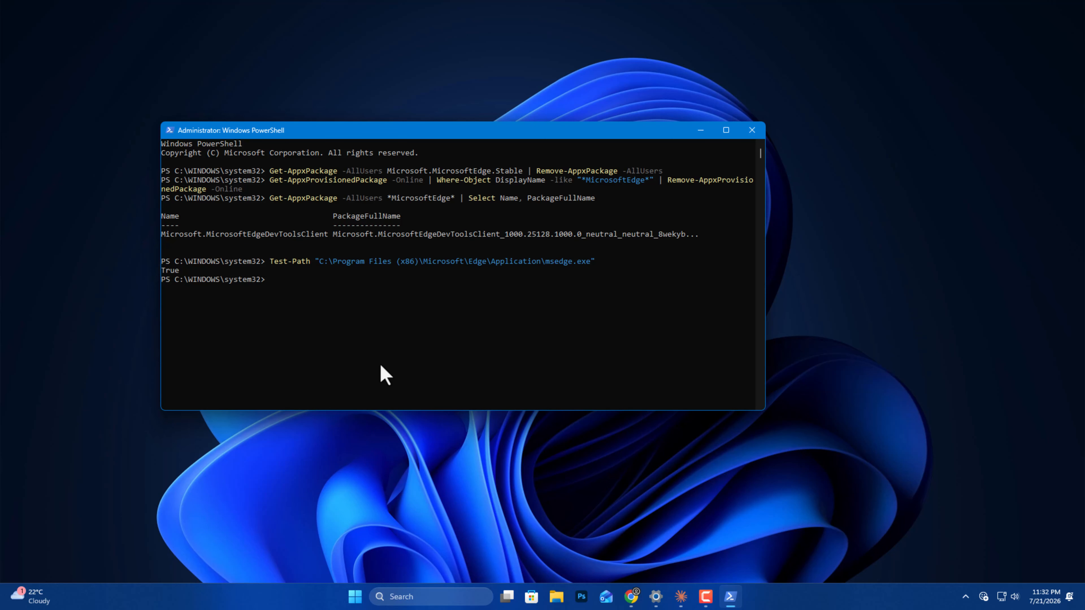
pyautogui.moveTo(186, 269); pyautogui.dragTo(162, 271)
pyautogui.press('Escape')
# Rerun the earlier Get-AppxPackage listing of *MicrosoftEdge* packages for all users
pyautogui.press('Up')
pyautogui.press('Up')
pyautogui.press('Return')
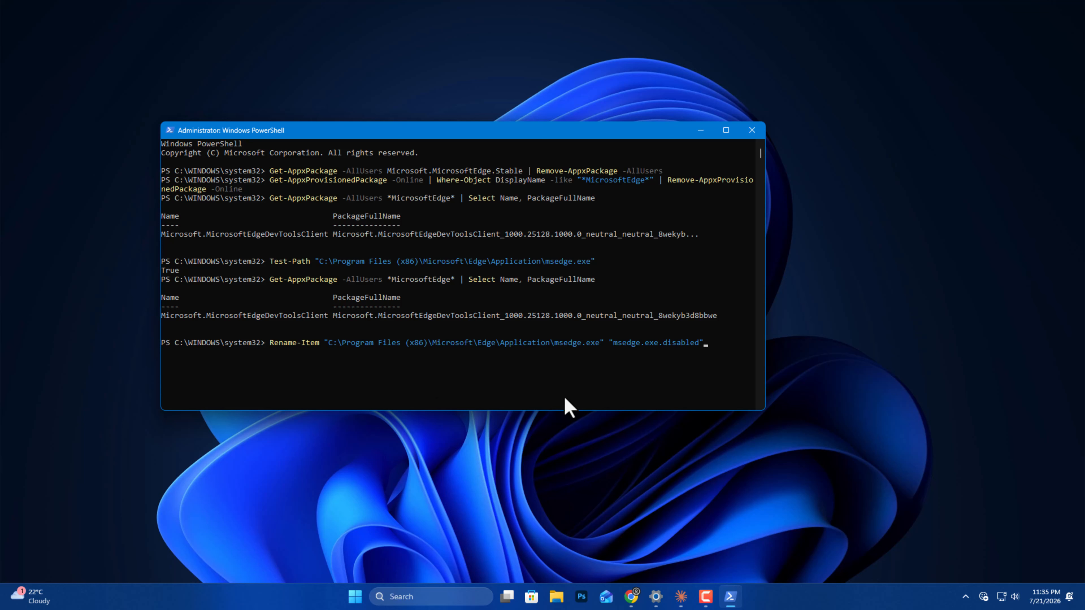
# Rename msedge.exe, msedge_proxy.exe and pwahelper.exe in Edge's Application folder, appending .disabled to each file name
pyautogui.press('Return')
pyautogui.rightClick(352, 399)
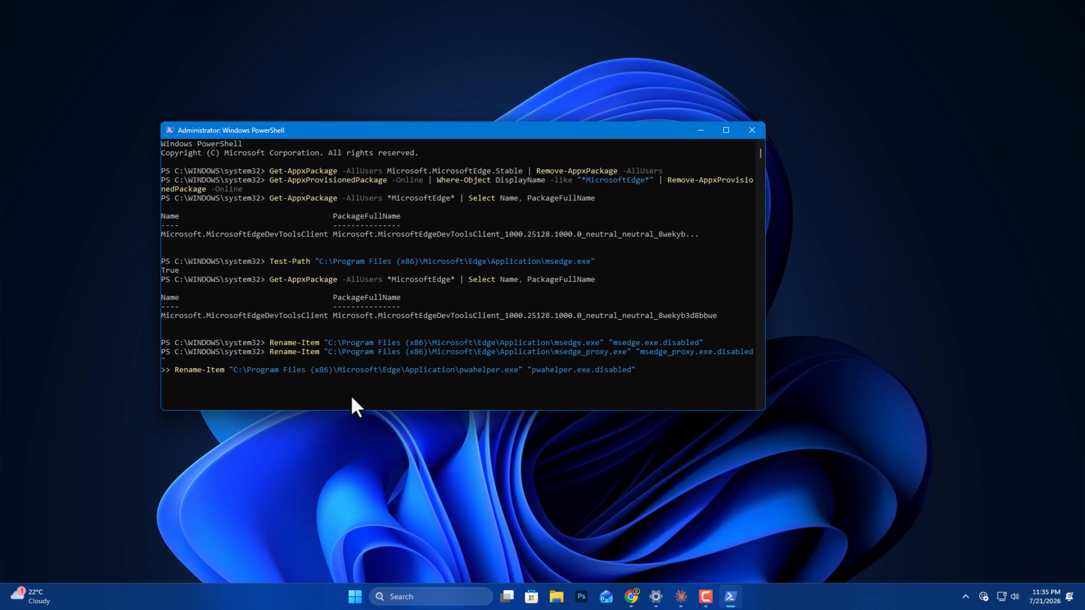
pyautogui.press('Return')
# Run Test-Path again on msedge.exe in Edge's Application folder and highlight the result
pyautogui.click(406, 405)
pyautogui.write('Test-Path "C:\\Program Files (x86)\\Microsoft\\Edge\\Application\\msedge.exe"')
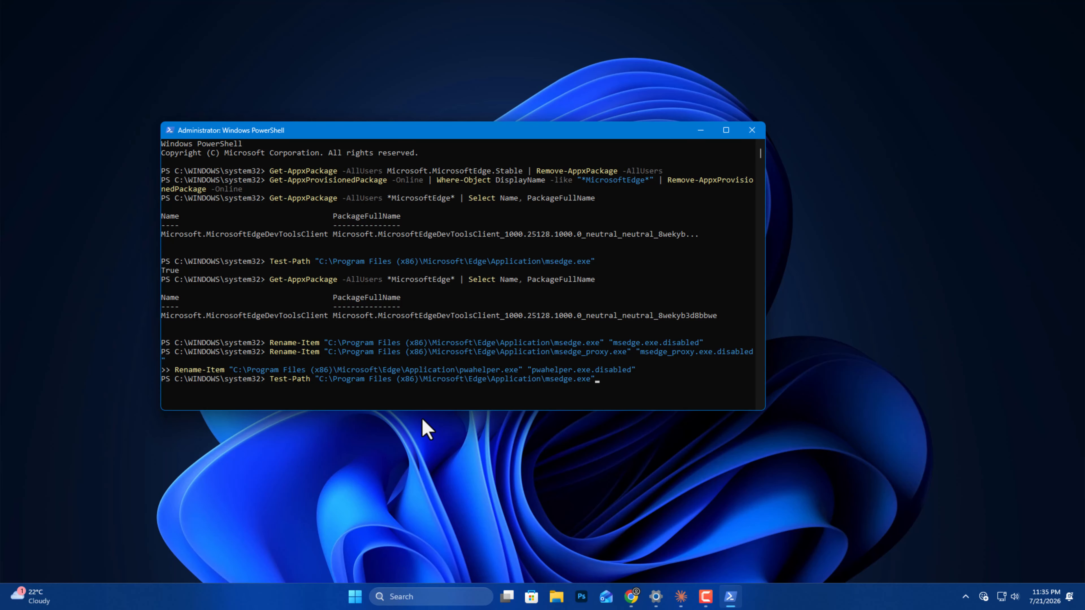
pyautogui.press('Return')
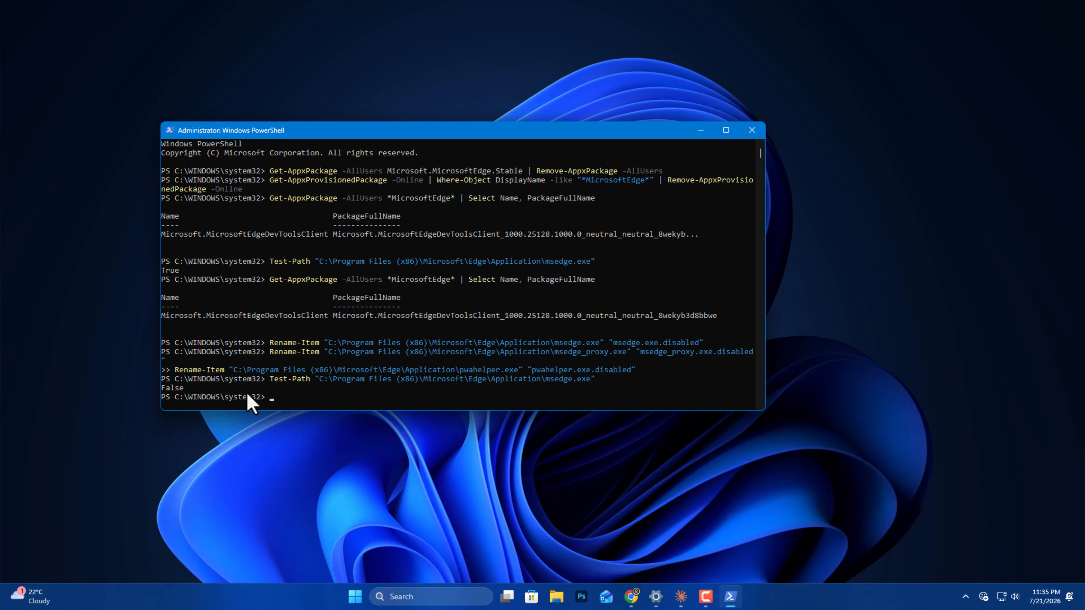
pyautogui.moveTo(203, 390); pyautogui.dragTo(161, 391)
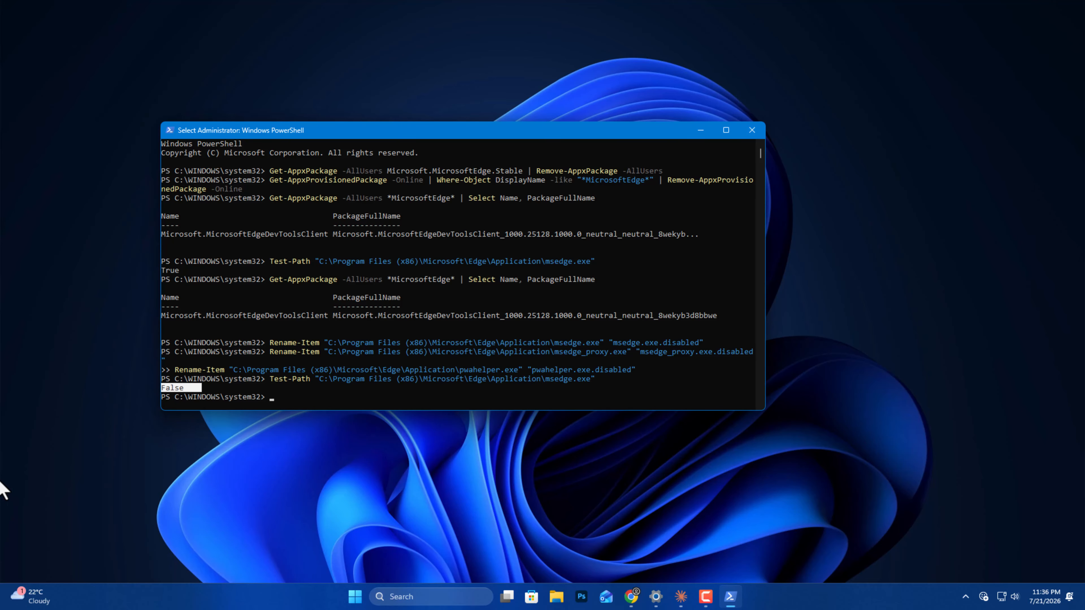
# Query the edgeupdate service's Status and StartType, and set its startup type to Disabled
pyautogui.write('Get-Service edgeupdate | Select Status, StartType')
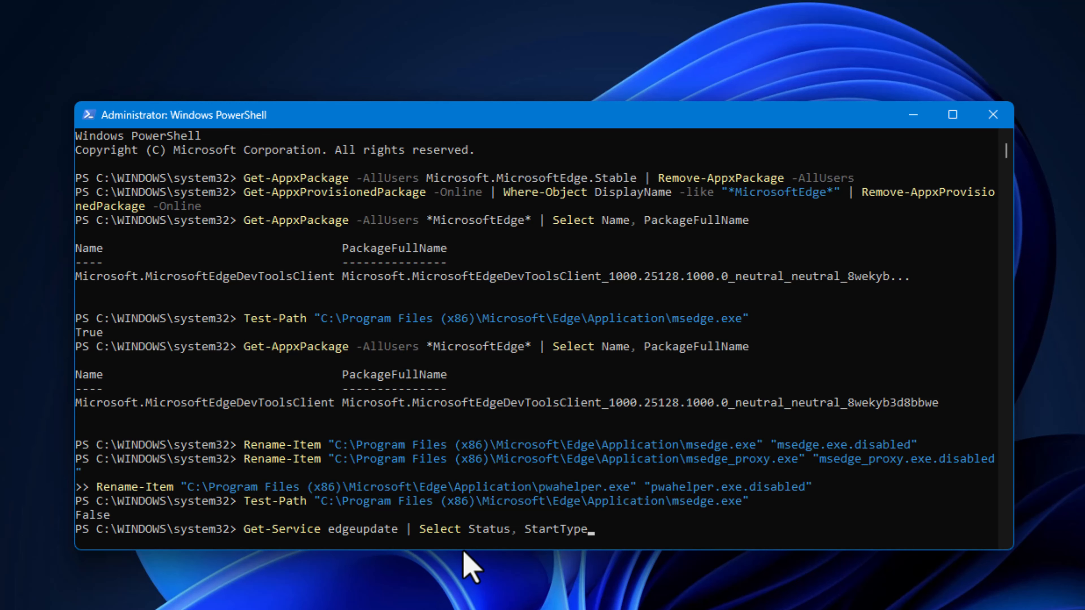
pyautogui.press('Return')
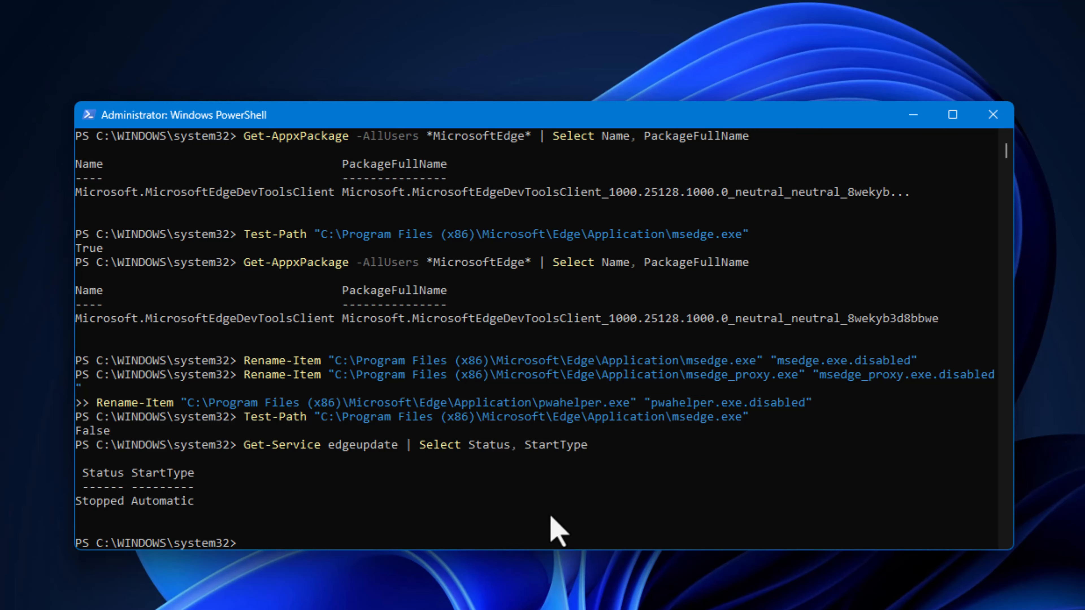
pyautogui.write('Set-Service -Name edgeupdate -StartupType Disabled')
pyautogui.press('Return')
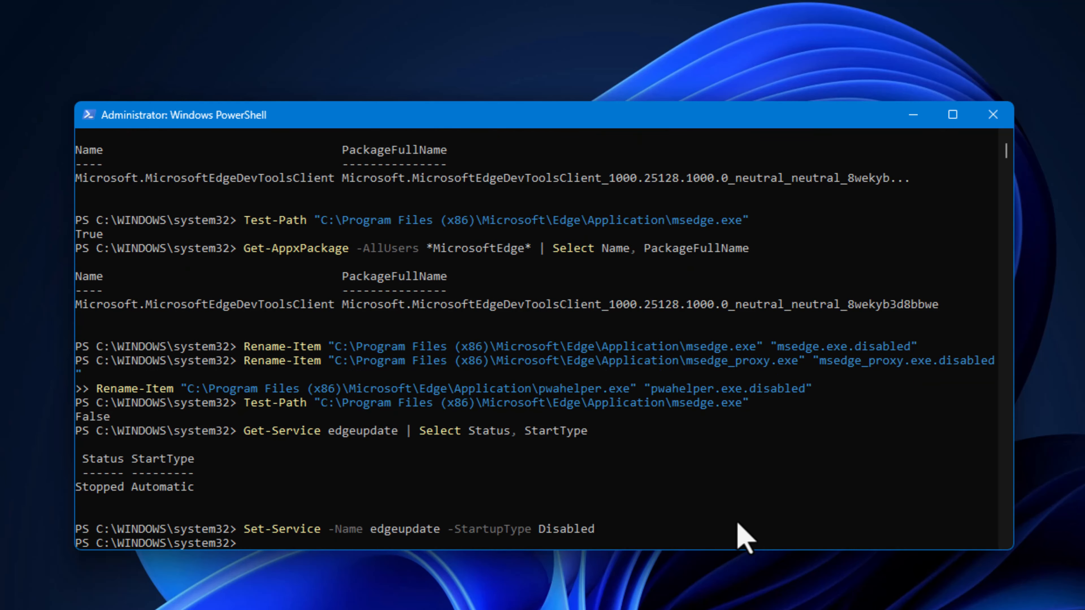
# Query the edgeupdatem service's Status and StartType, and set its startup type to Disabled
pyautogui.write('Get-Service edgeupdatem | Select Status, StartType Set-Service -Name edgeupdatem -StartupType Disabled')
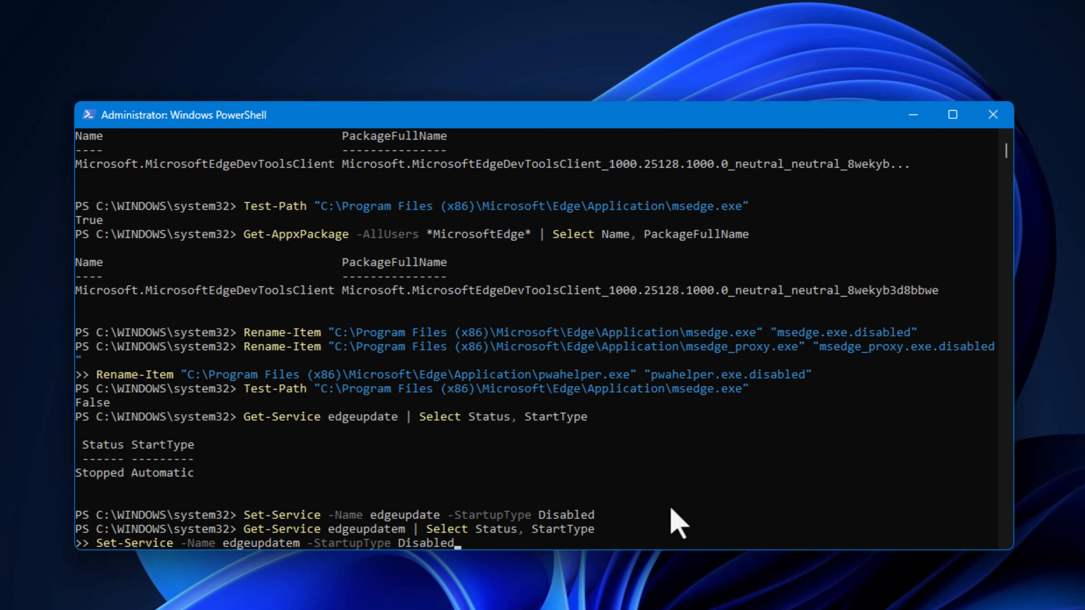
pyautogui.press('Return')
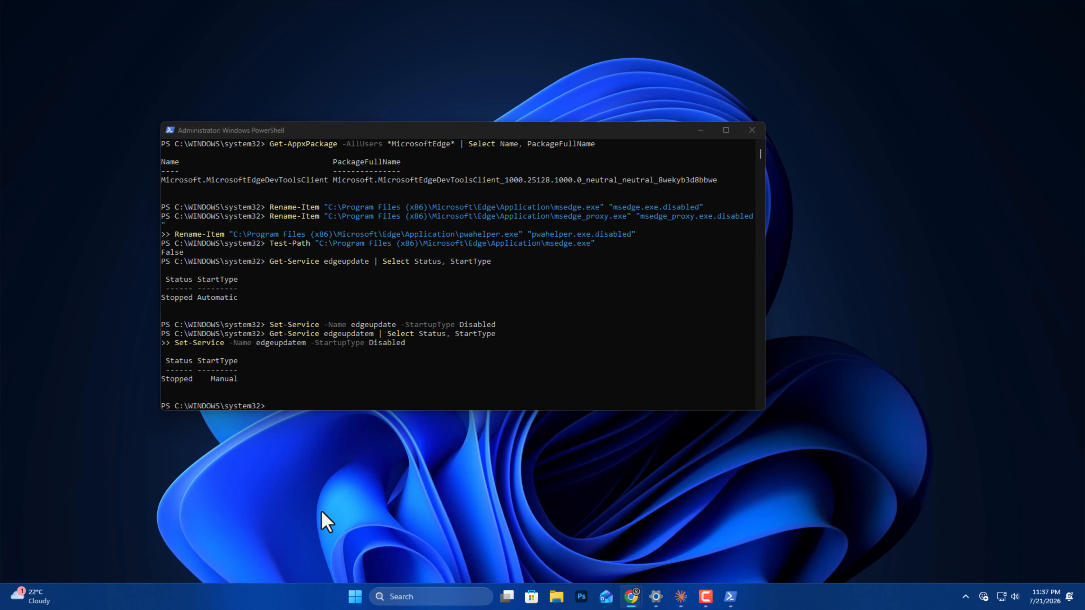
# Run Test-Path on msedge.exe in Edge's Application folder together with a Name, Status and StartType query of edgeupdate and edgeupdatem
pyautogui.click(444, 393)
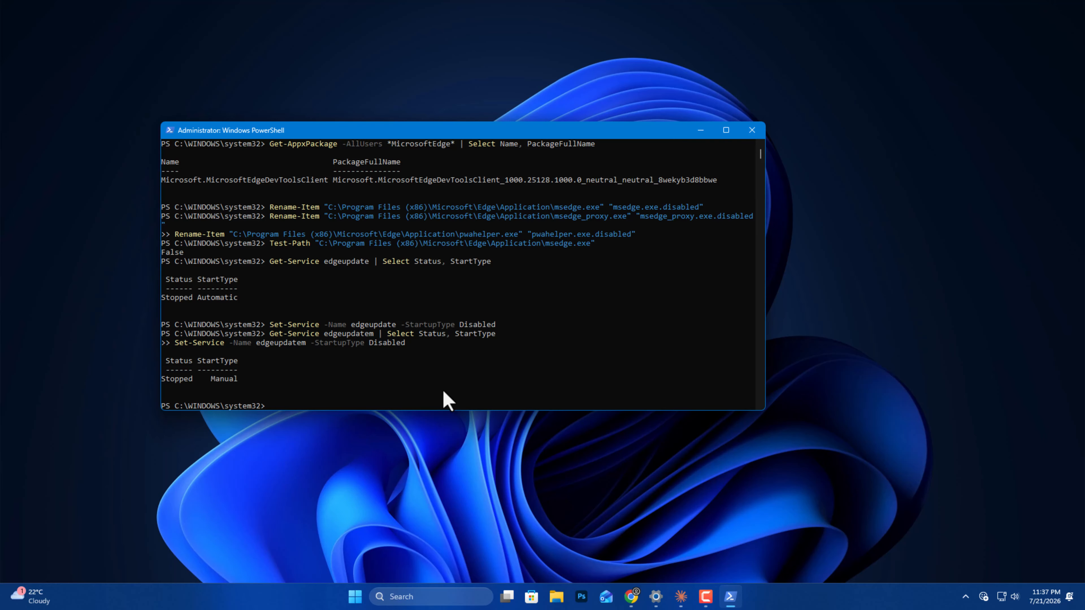
pyautogui.write('Test-Path "C:\\Program Files (x86)\\Microsoft\\Edge\\Application\\msedge.exe" Get-Service edgeupdate, edgeupdatem | Select Name, Status, StartType')
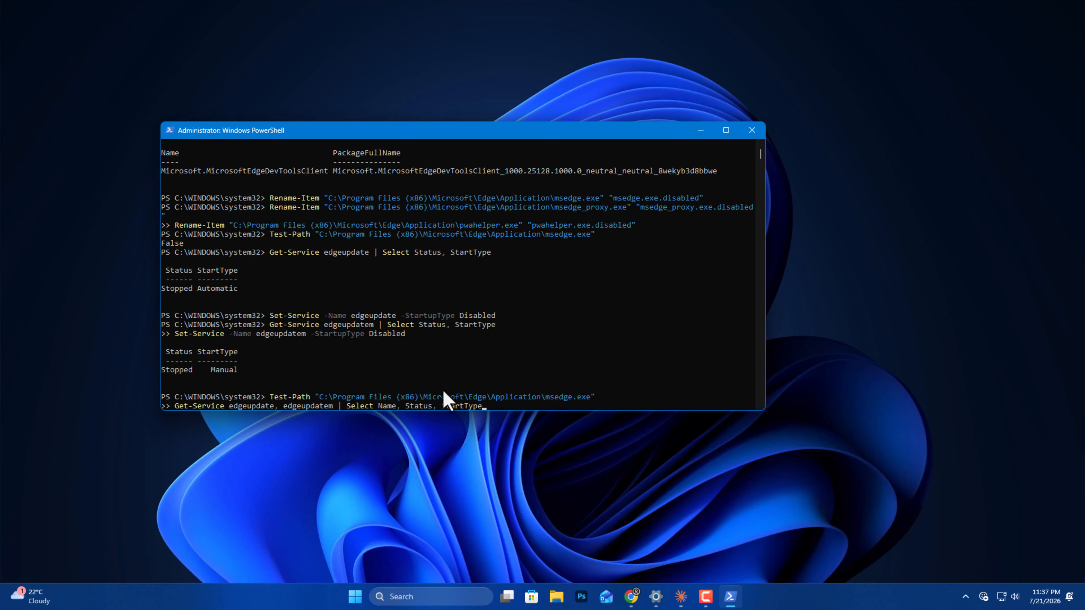
pyautogui.press('Return')
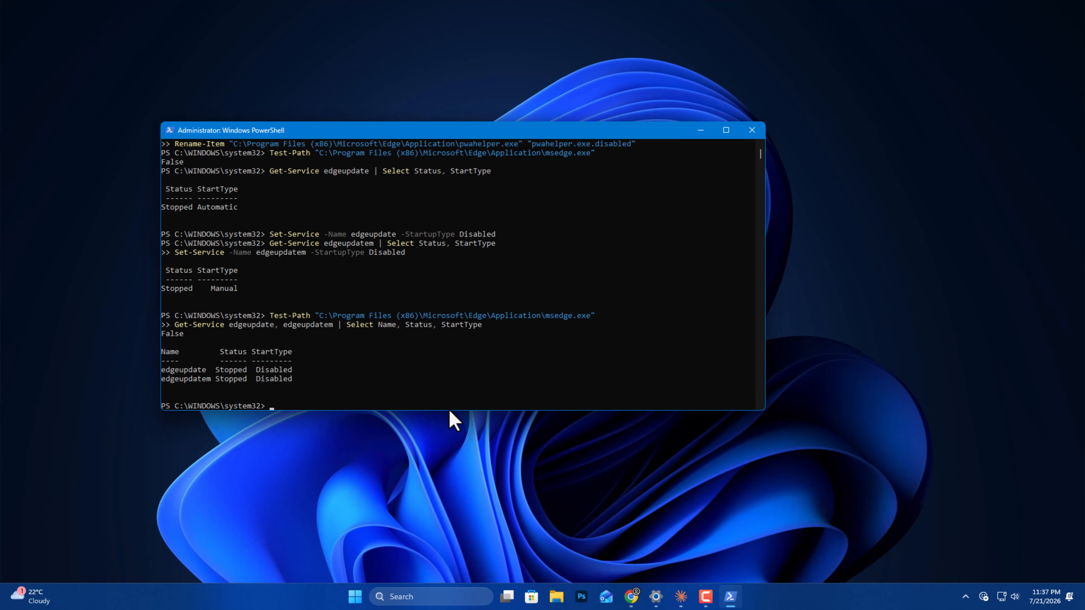
pyautogui.scroll(-1, 449, 413)
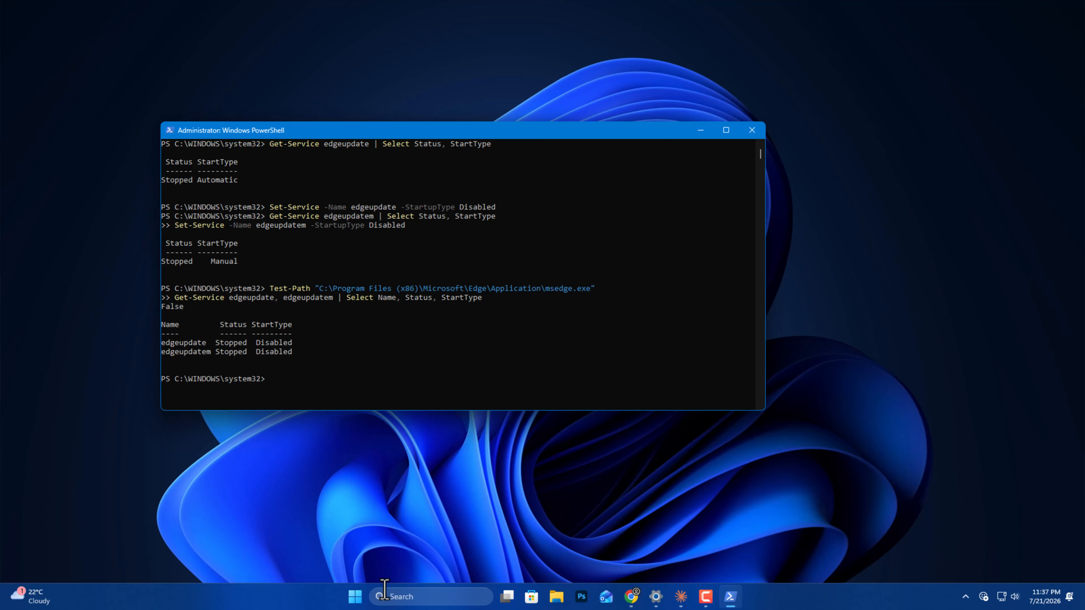
# Search Windows for edge, try to launch the Microsoft Edge result, and agree to delete its broken shortcut
pyautogui.click(435, 597)
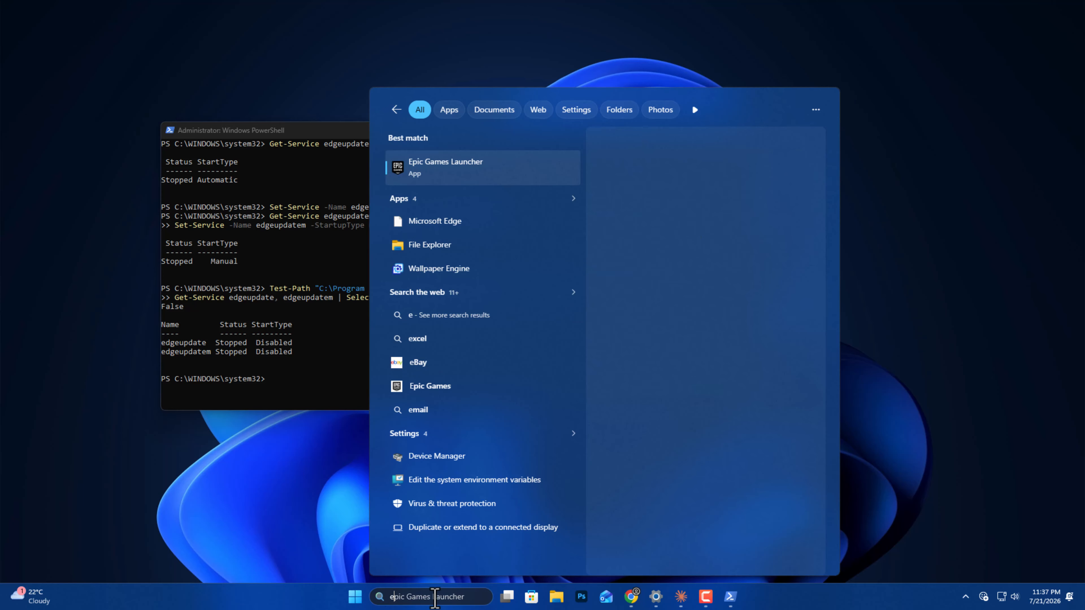
pyautogui.write('edge')
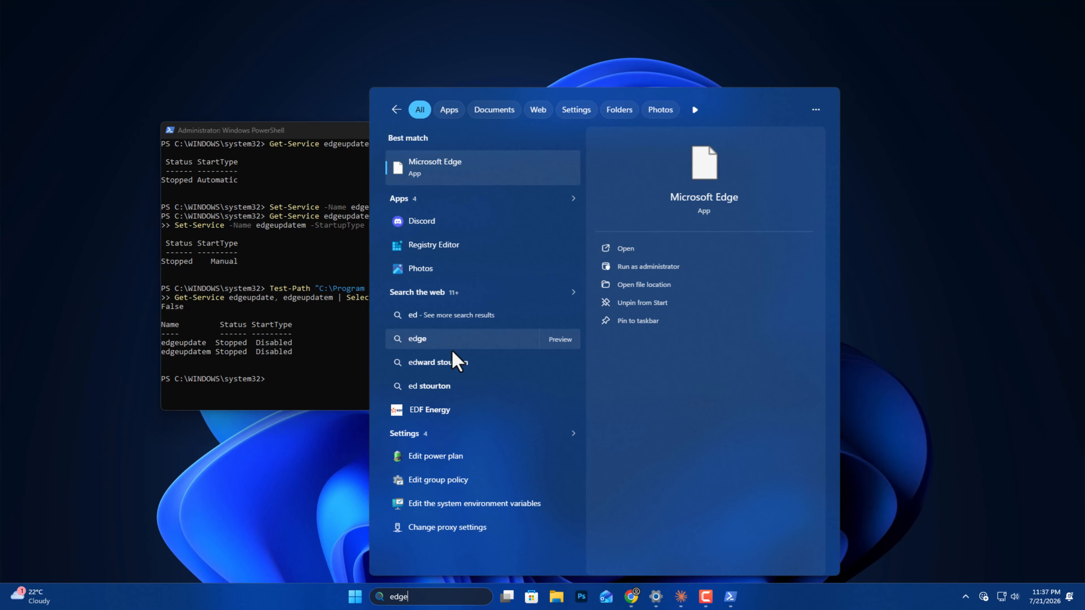
pyautogui.click(444, 171)
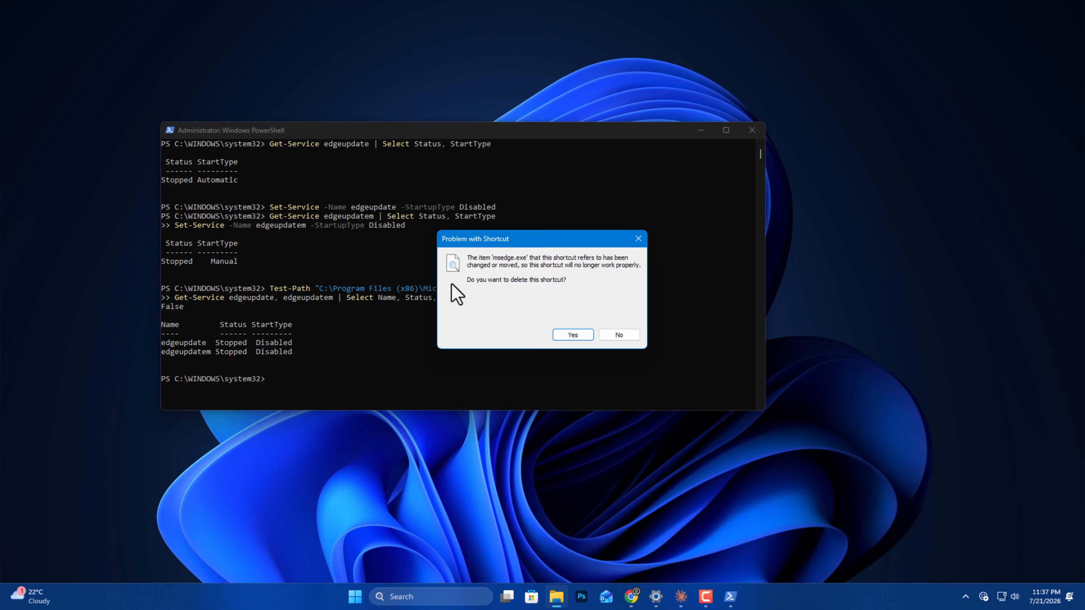
pyautogui.click(576, 335)
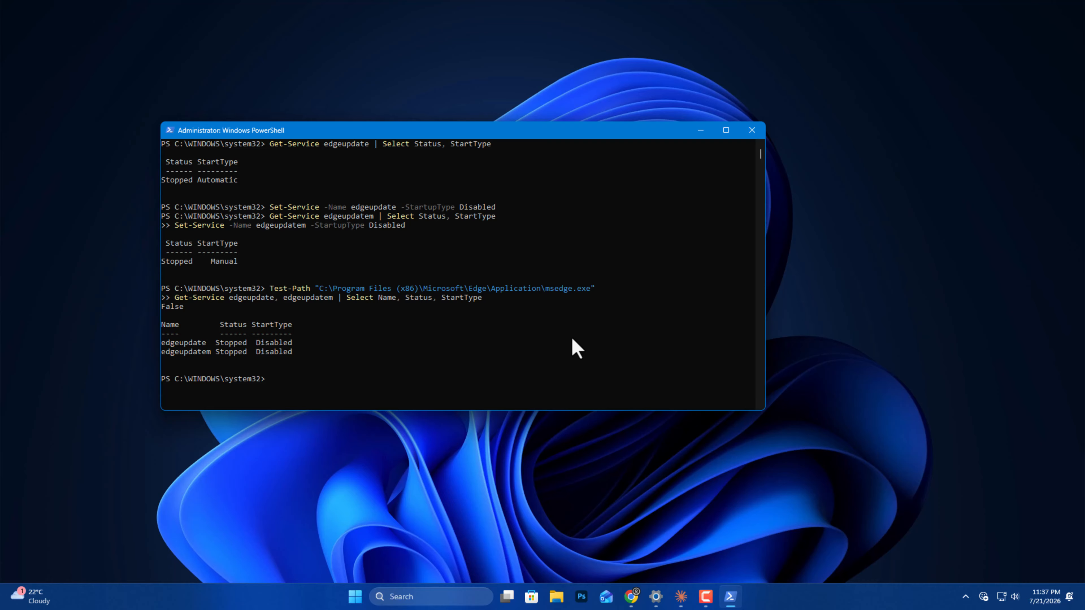